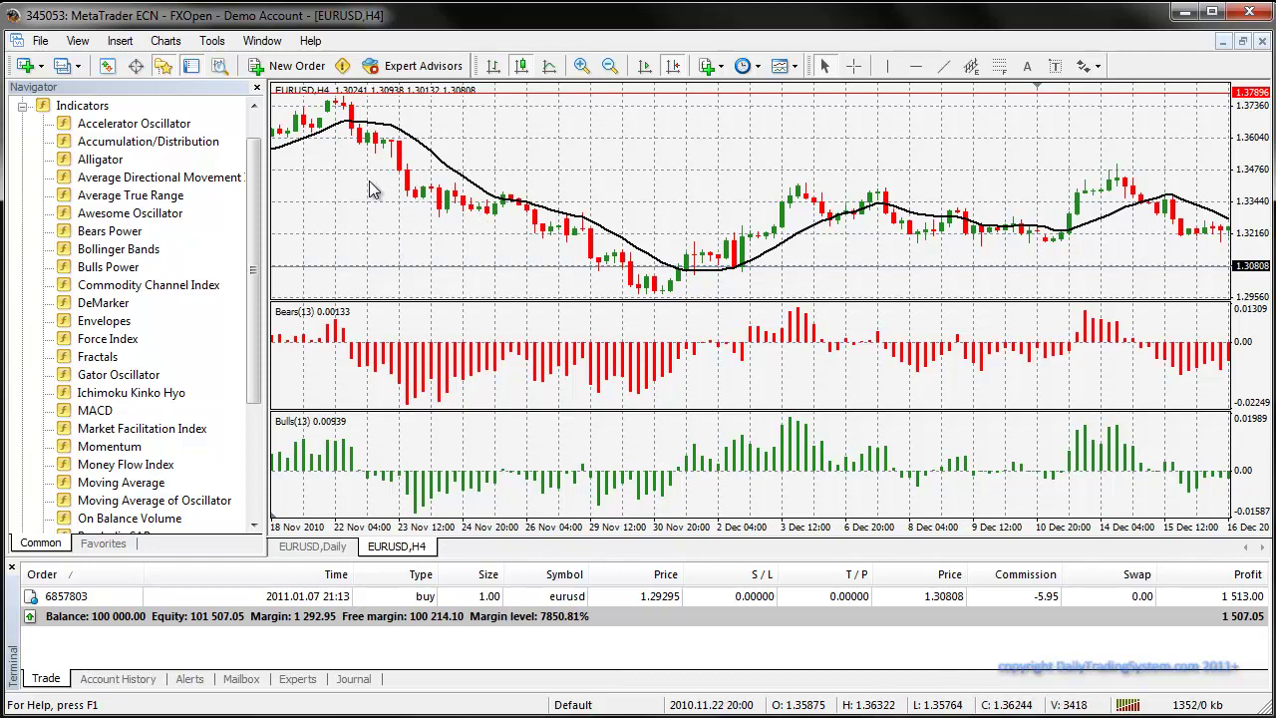
Hide the navigator and remove the moving average, Bears Power and Bulls Power indicators from the EURUSD H4 chart
{"action": "left_click", "coordinate": [256, 89]}
{"action": "right_click", "coordinate": [432, 158]}
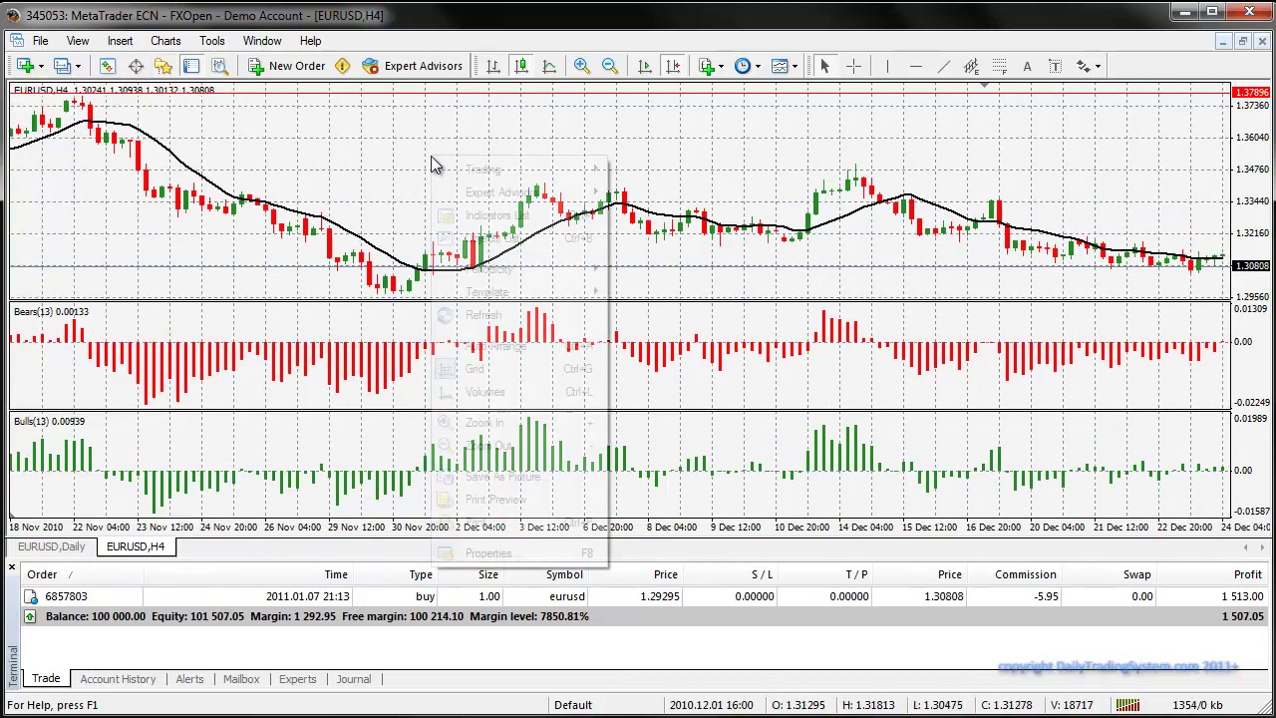
{"action": "left_click", "coordinate": [483, 217]}
{"action": "left_click_drag", "start_coordinate": [253, 156], "coordinate": [709, 167]}
{"action": "left_click", "coordinate": [620, 200]}
{"action": "left_click", "coordinate": [859, 207]}
{"action": "left_click", "coordinate": [605, 199]}
{"action": "left_click", "coordinate": [859, 207]}
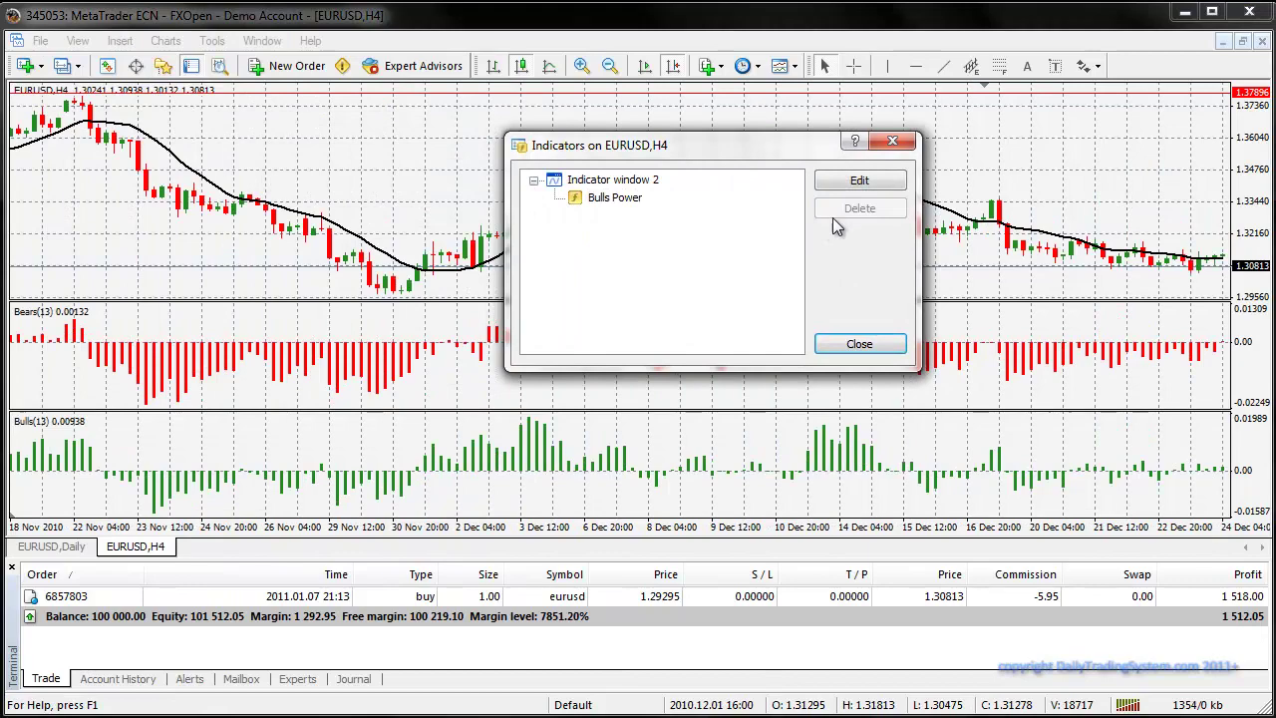
{"action": "left_click", "coordinate": [610, 198]}
{"action": "left_click", "coordinate": [859, 207]}
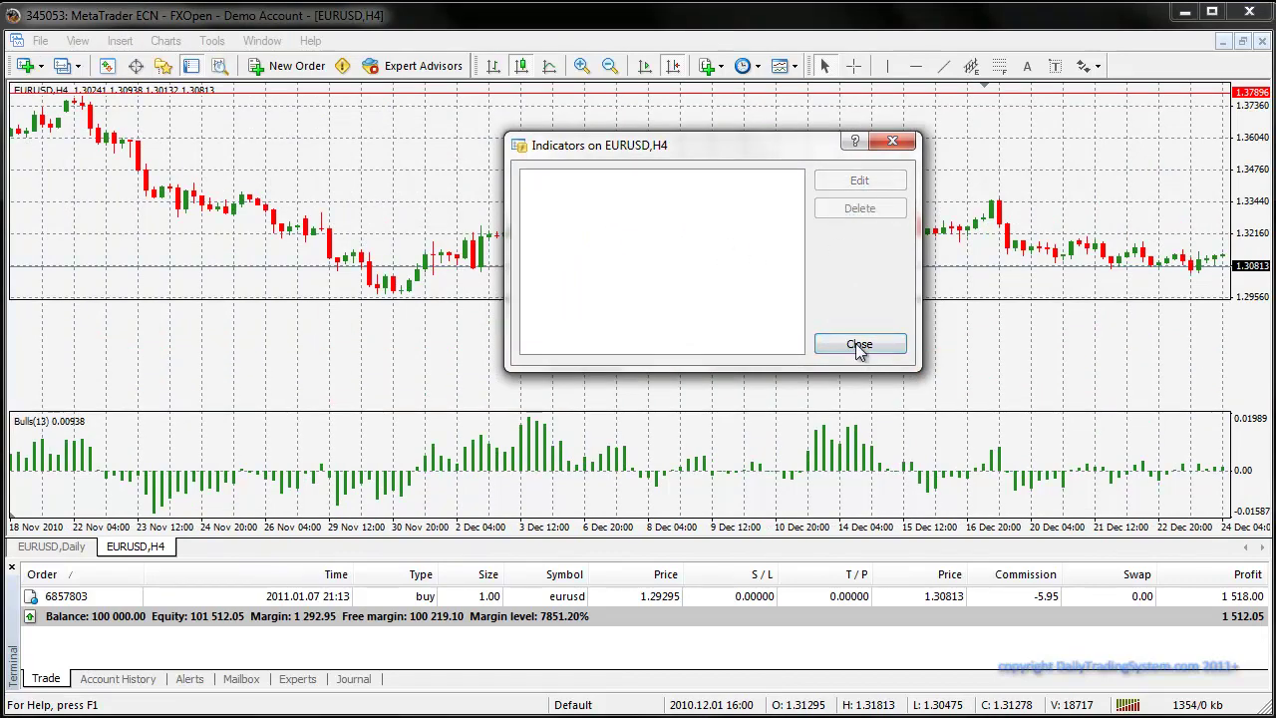
{"action": "left_click", "coordinate": [859, 344]}
Turn on auto scroll at the newest bars and start adding the Bollinger Bands indicator to the EURUSD H4 chart
{"action": "scroll", "coordinate": [677, 271], "scroll_direction": "down", "scroll_amount": 10}
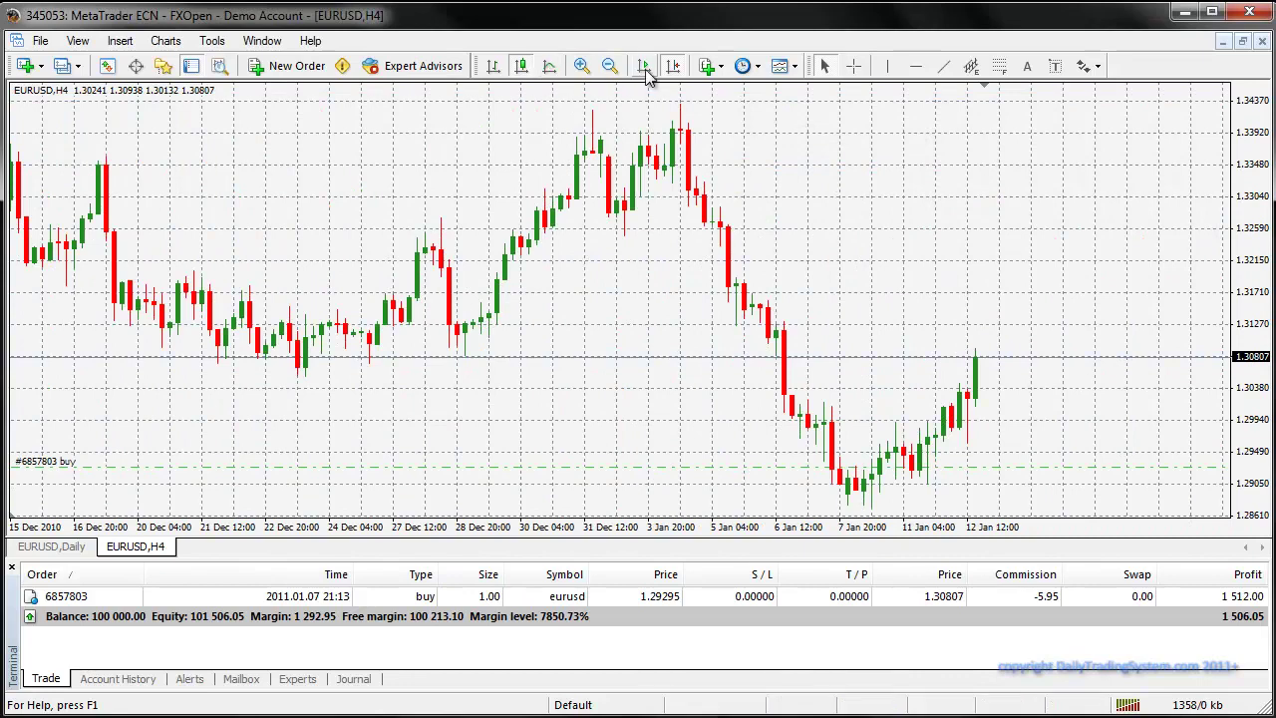
{"action": "scroll", "coordinate": [546, 306], "scroll_direction": "down", "scroll_amount": 1}
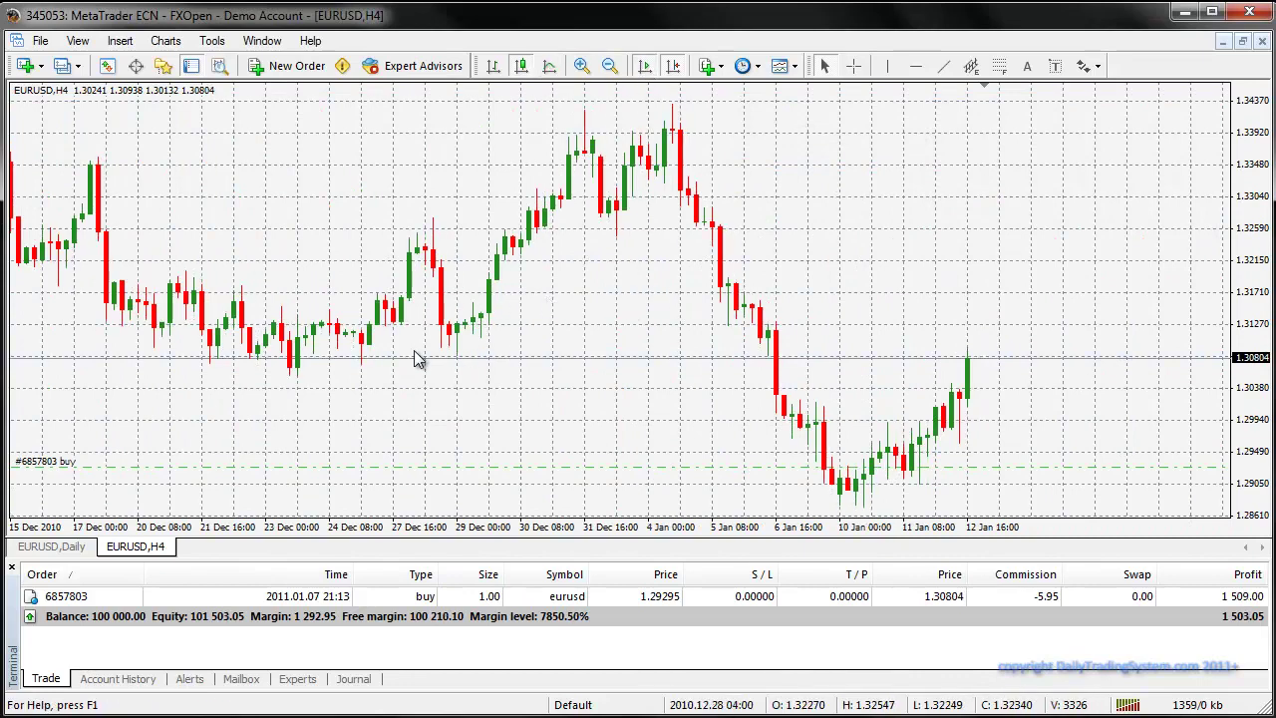
{"action": "left_click", "coordinate": [164, 70]}
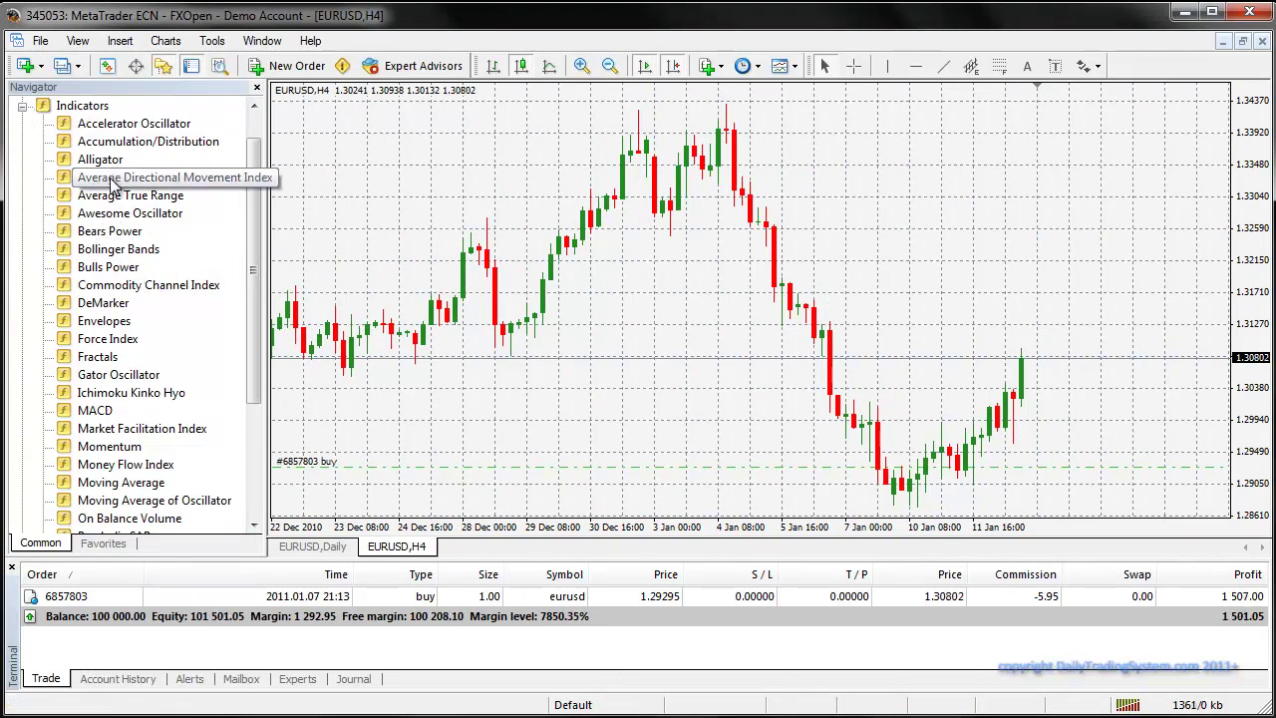
{"action": "left_click", "coordinate": [112, 249]}
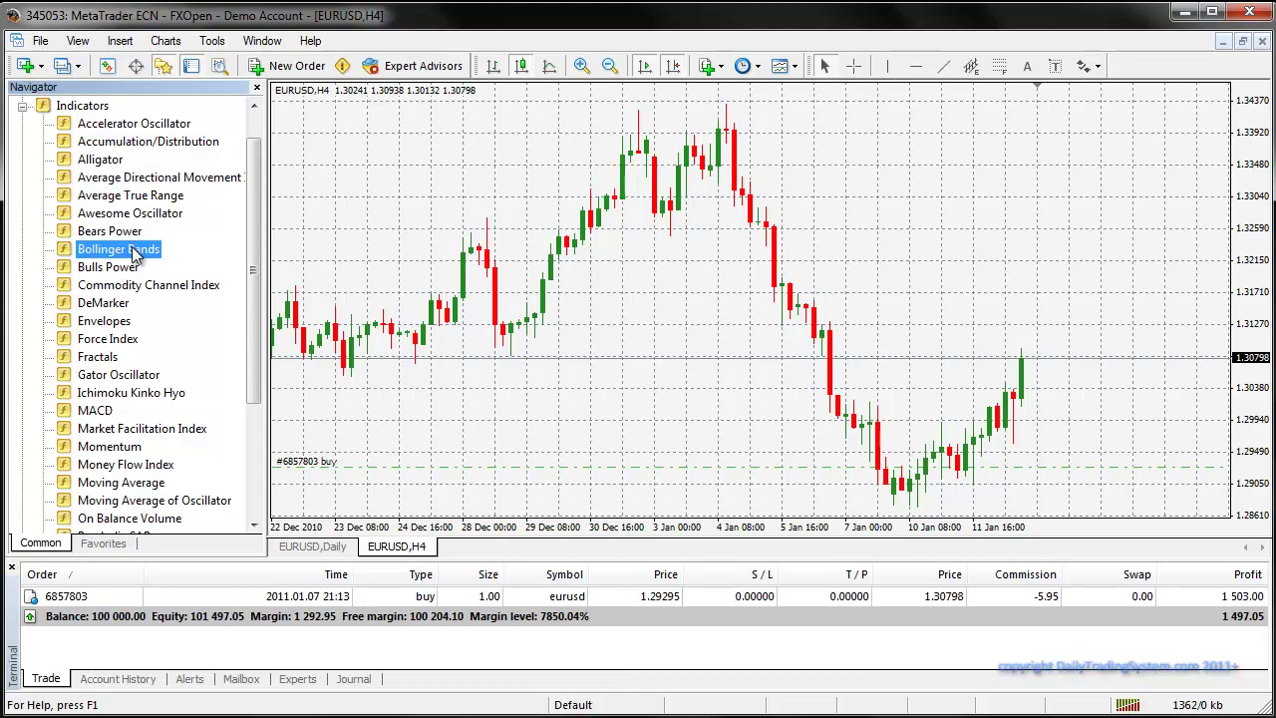
{"action": "left_click_drag", "start_coordinate": [397, 257], "coordinate": [700, 292]}
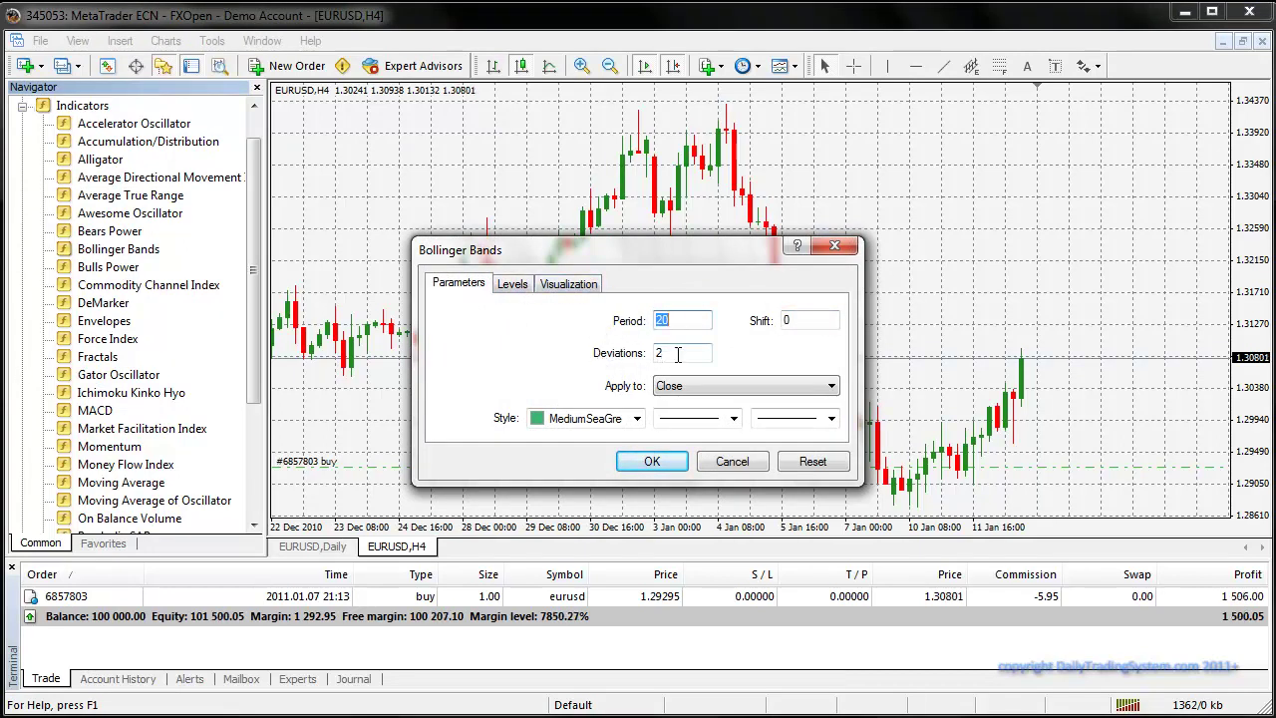
Set the Bollinger Bands style to Black with a thicker line and apply the indicator to the chart
{"action": "left_click", "coordinate": [637, 419]}
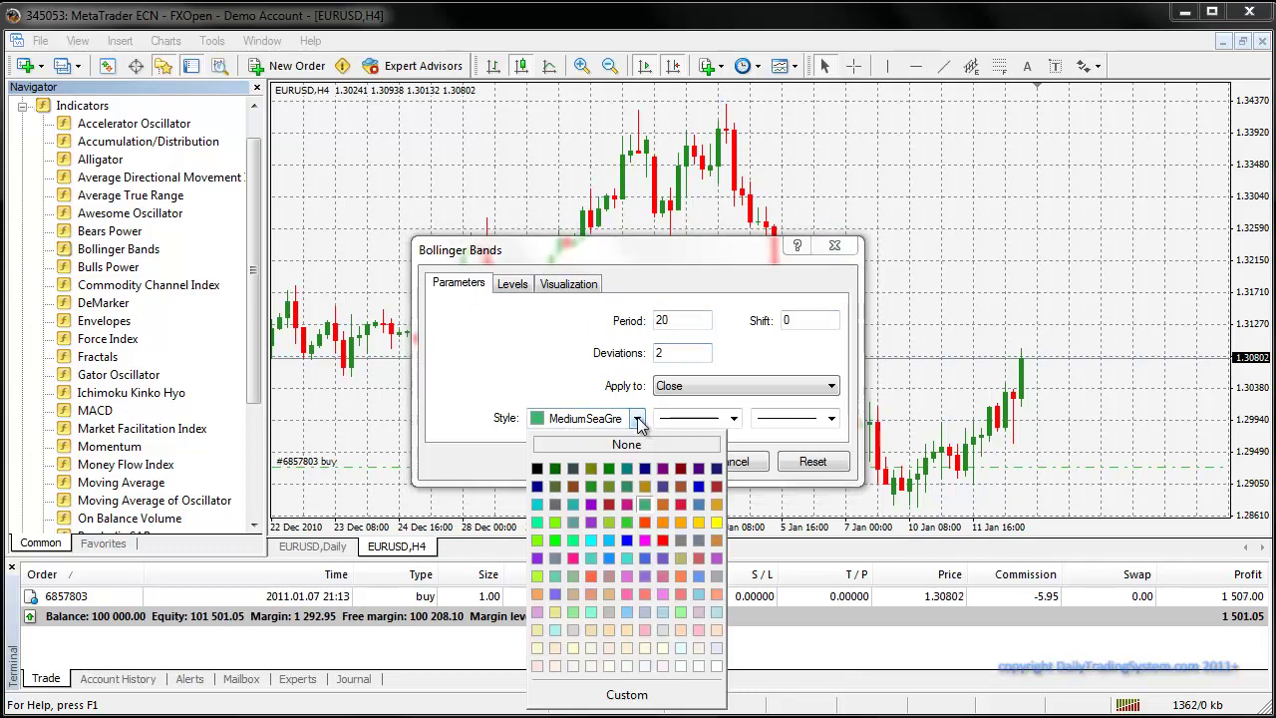
{"action": "left_click", "coordinate": [537, 469]}
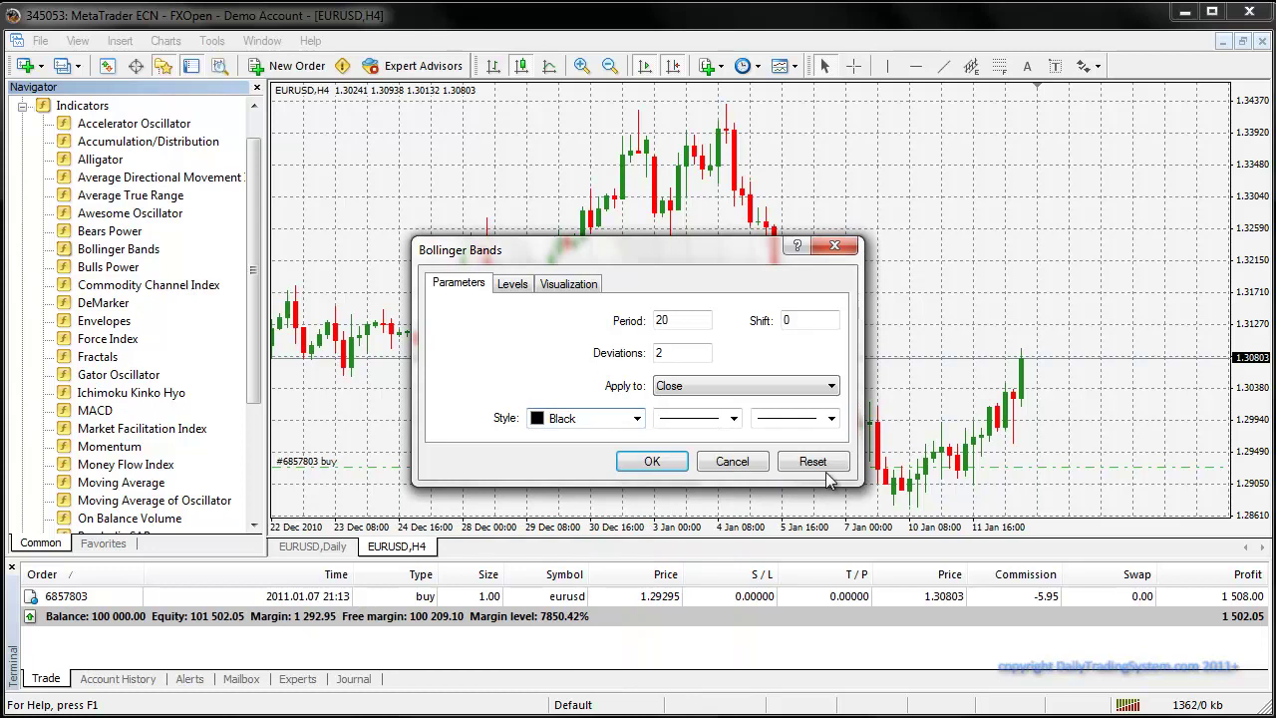
{"action": "left_click", "coordinate": [833, 419]}
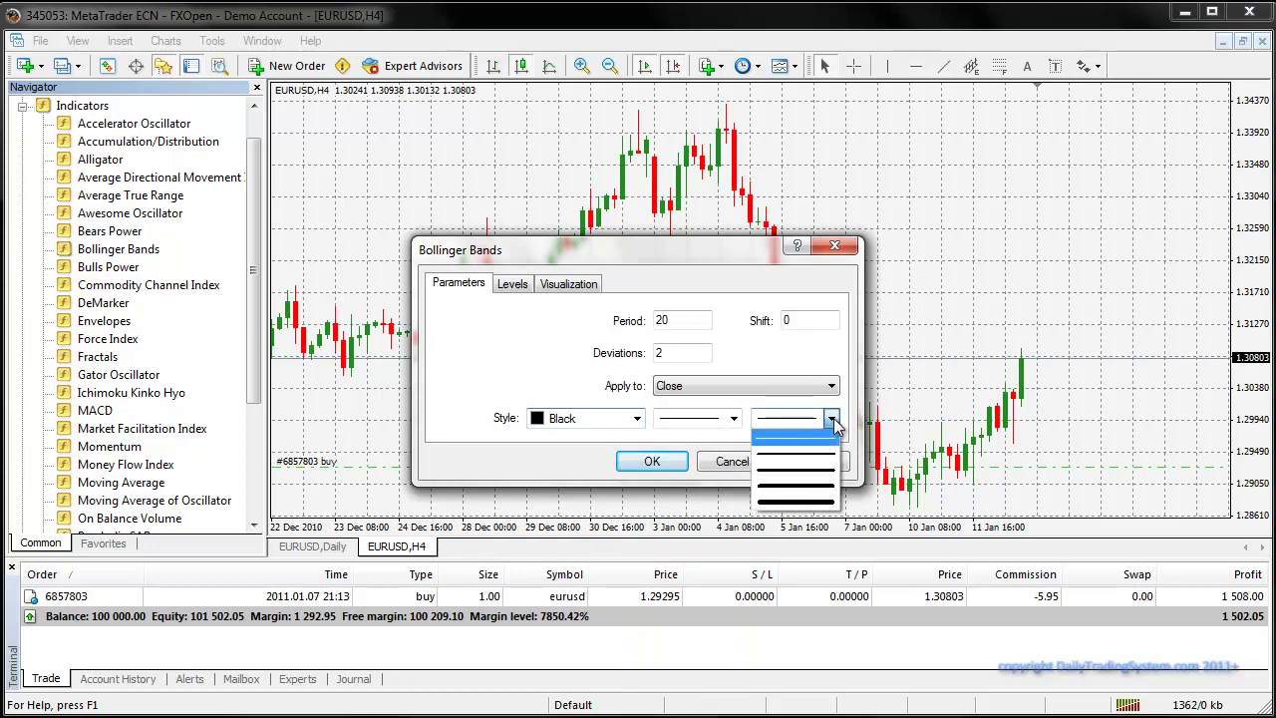
{"action": "left_click", "coordinate": [810, 465]}
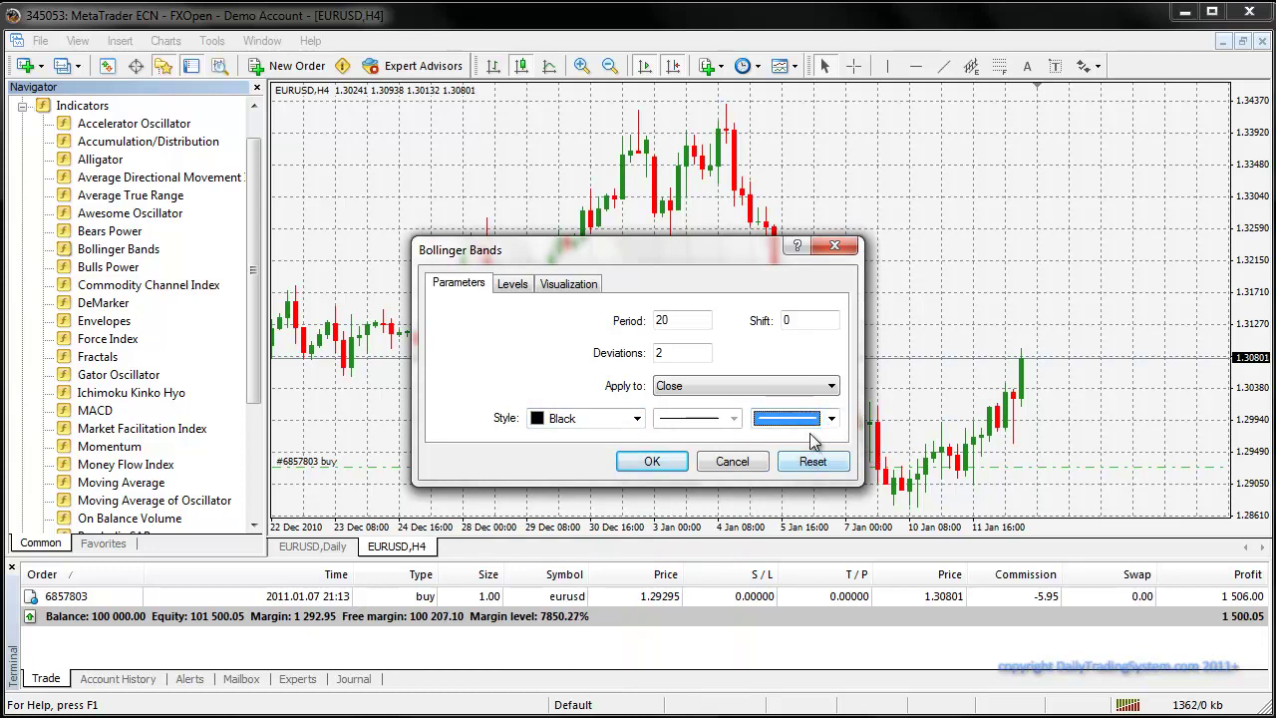
{"action": "left_click", "coordinate": [652, 464]}
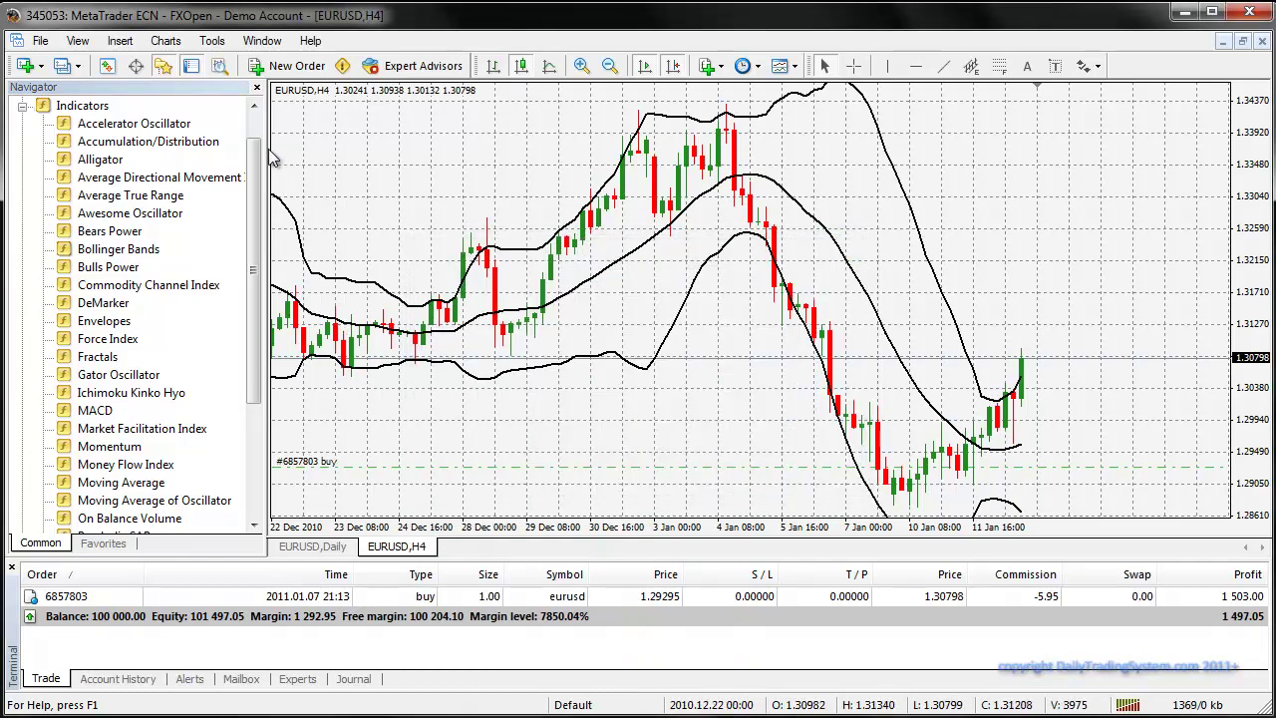
Hide the navigator and turn off the chart shift so the zoomed-out price history fills the EURUSD H4 chart
{"action": "left_click", "coordinate": [255, 87]}
{"action": "left_click_drag", "start_coordinate": [698, 445], "coordinate": [706, 447]}
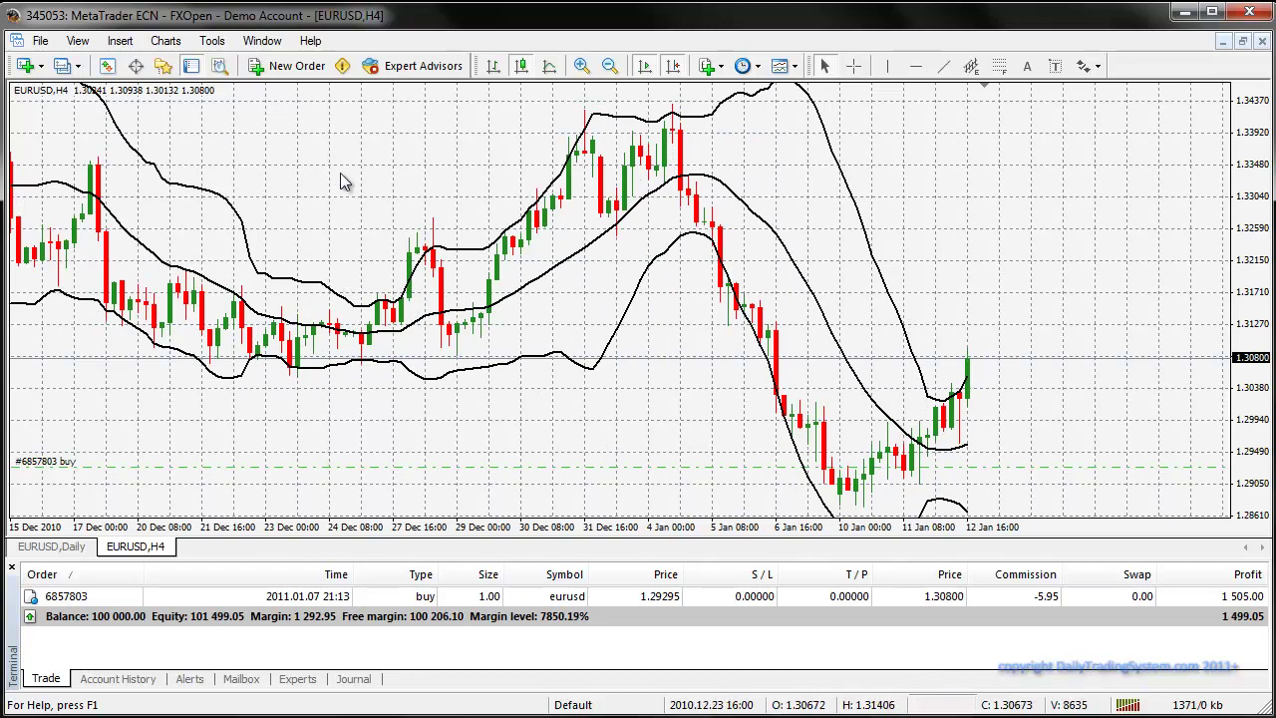
{"action": "left_click", "coordinate": [609, 66]}
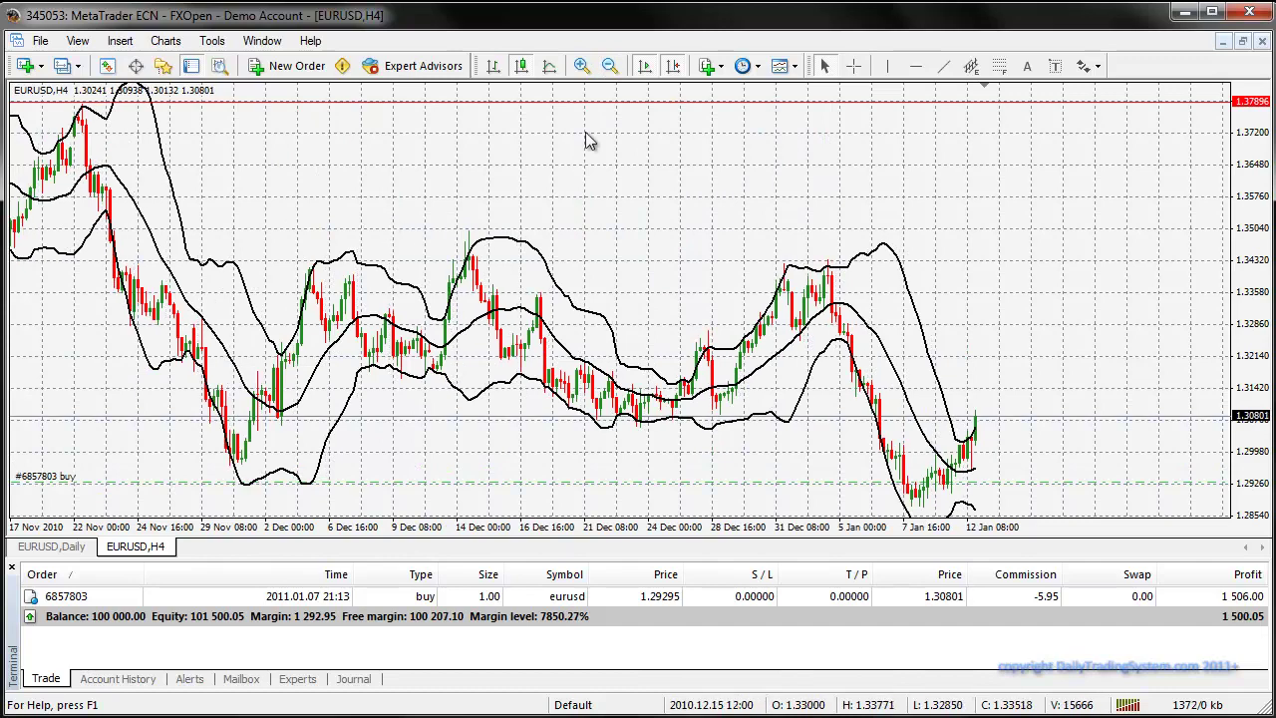
{"action": "left_click", "coordinate": [673, 66]}
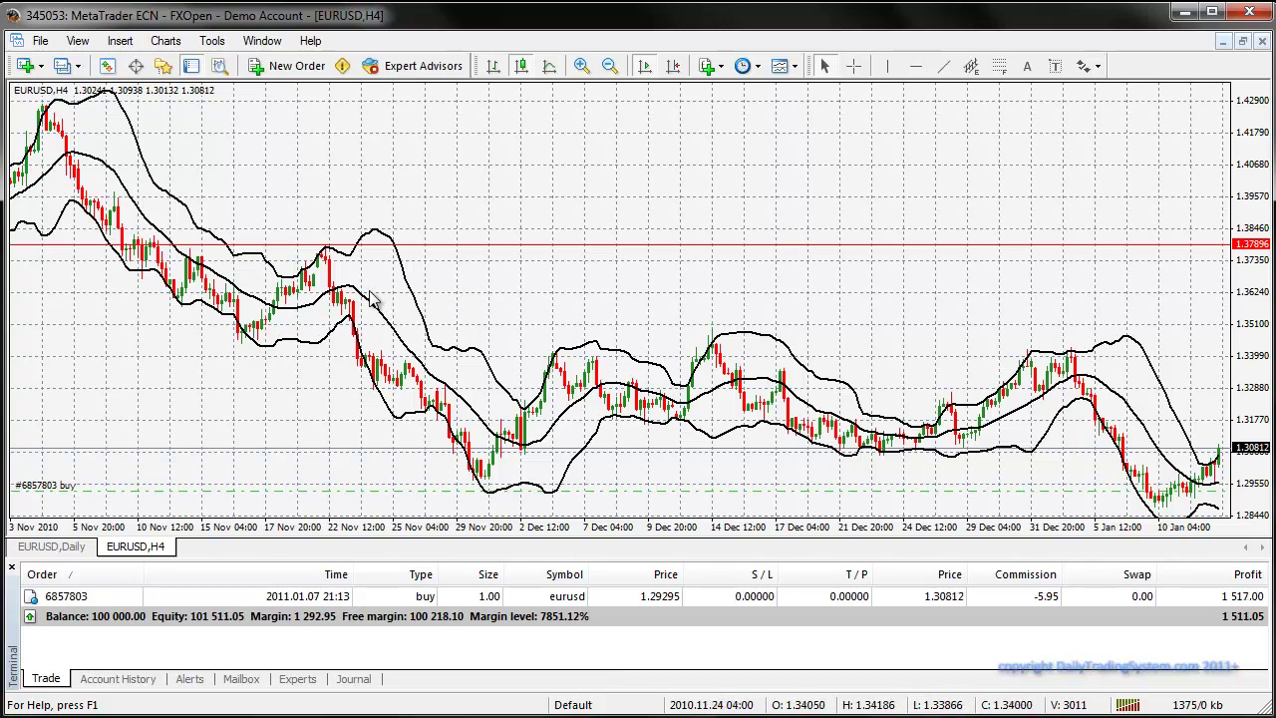
Examine how price moves against the middle, upper and lower Bollinger Bands from late November 2010 to 12 January 2011
{"action": "mouse_move", "coordinate": [345, 293]}
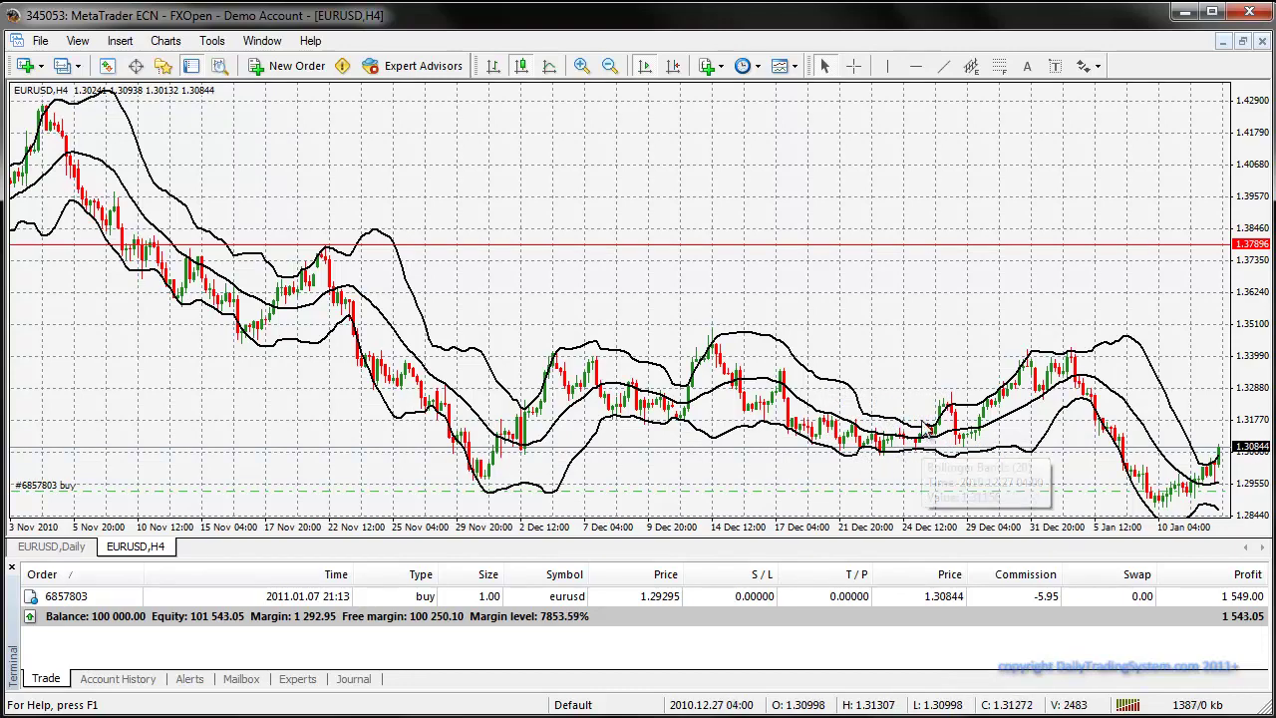
{"action": "mouse_move", "coordinate": [931, 433]}
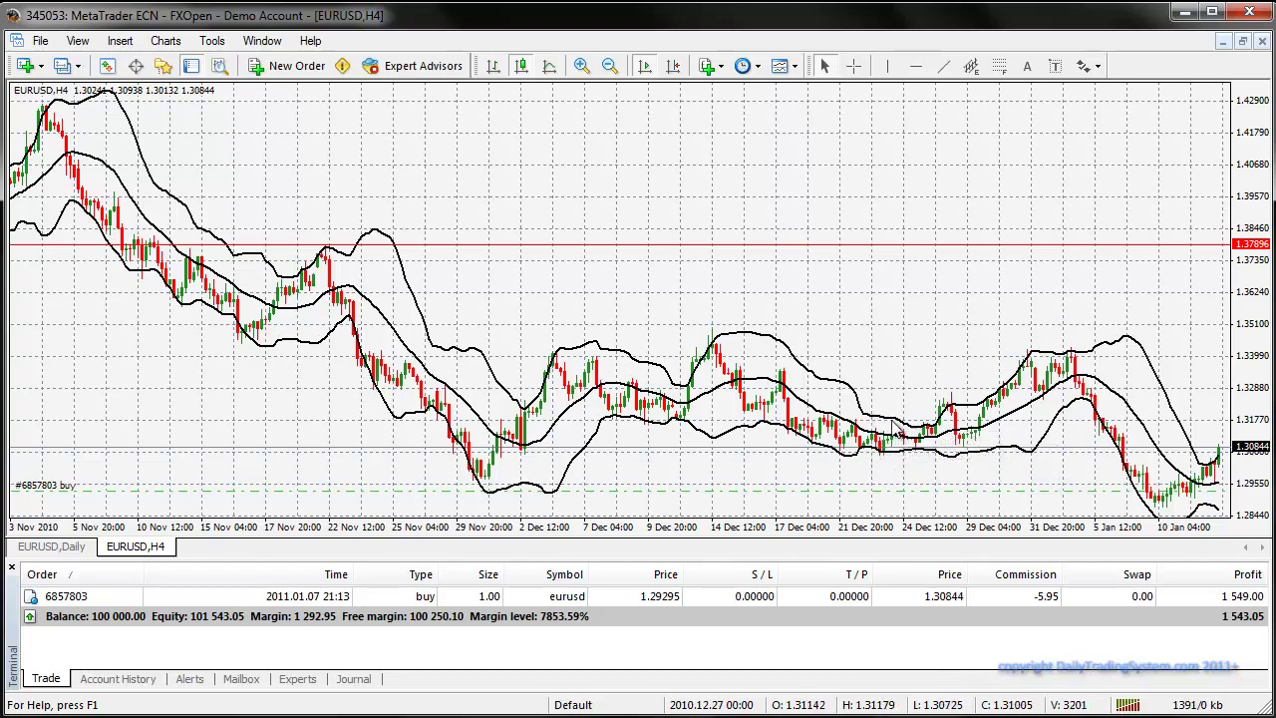
{"action": "mouse_move", "coordinate": [923, 457]}
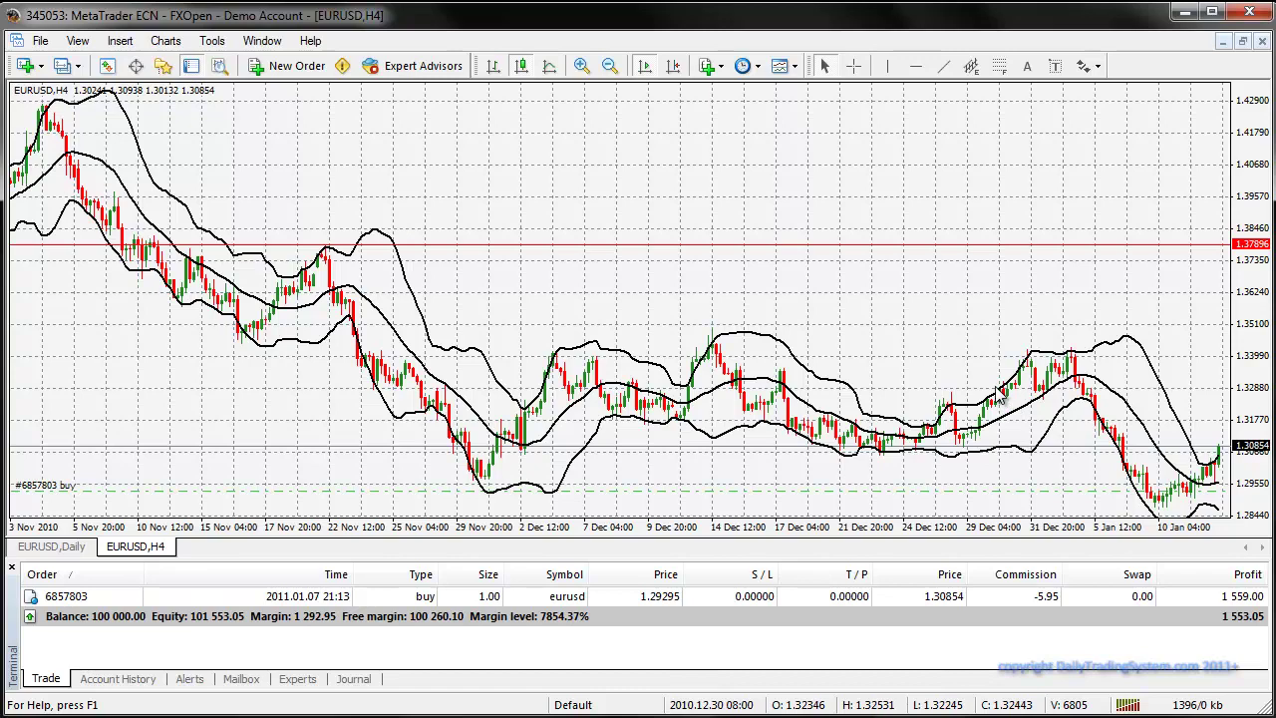
{"action": "mouse_move", "coordinate": [1044, 397]}
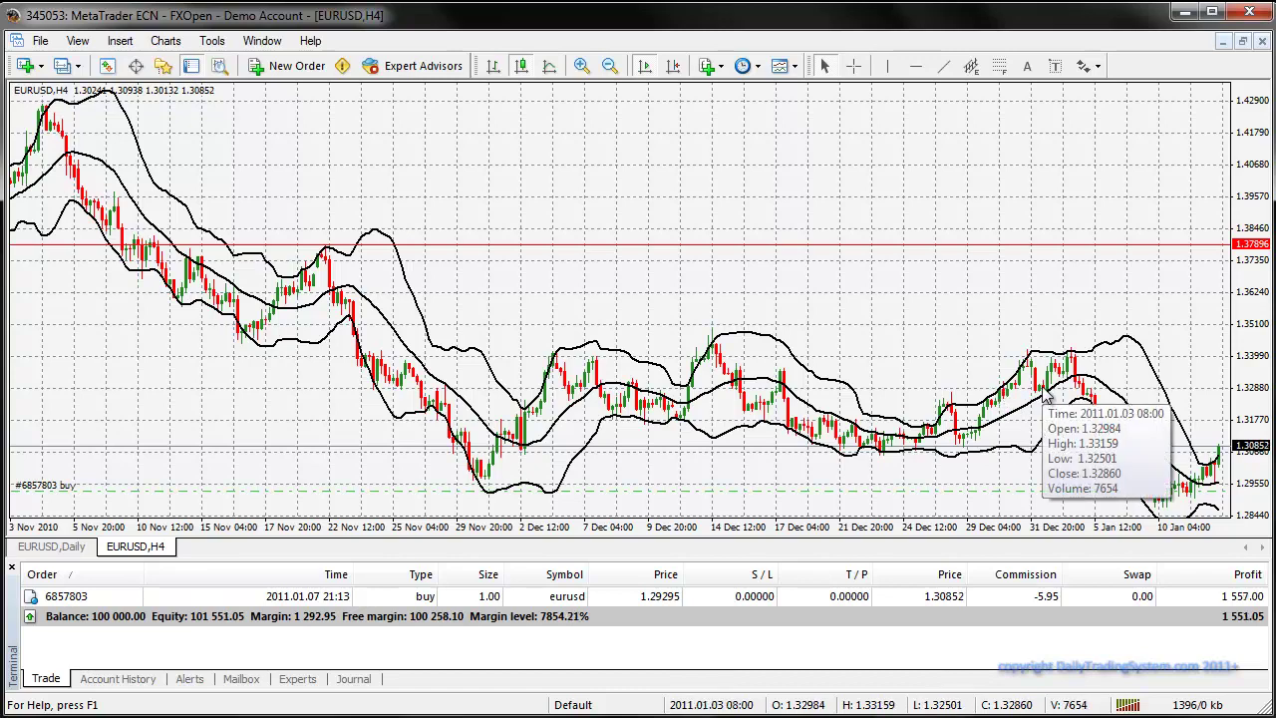
{"action": "mouse_move", "coordinate": [1084, 408]}
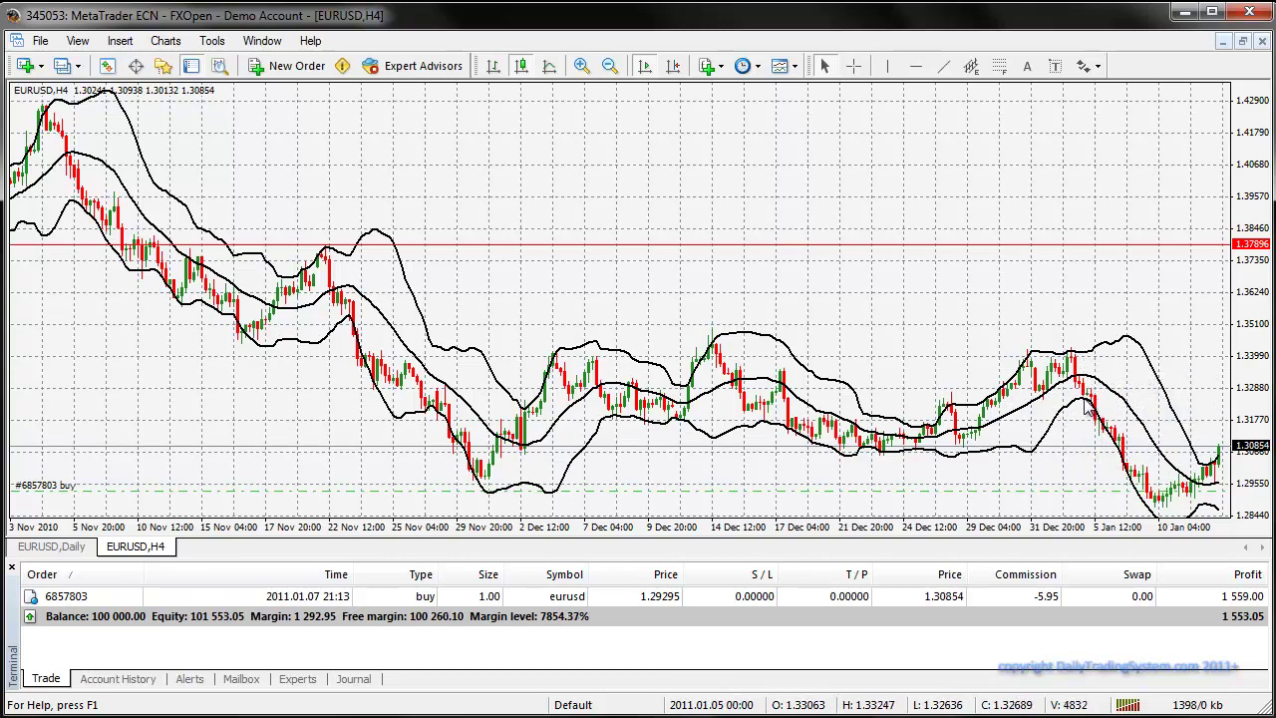
{"action": "mouse_move", "coordinate": [1097, 359]}
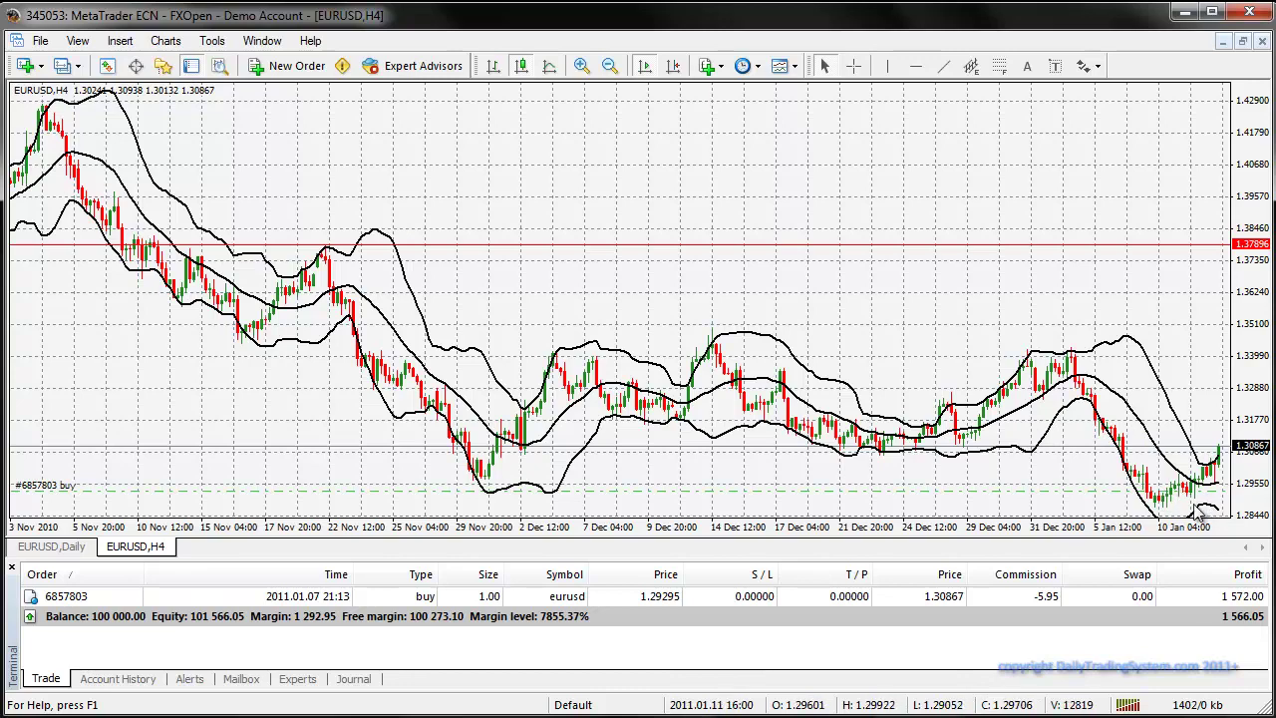
{"action": "mouse_move", "coordinate": [1189, 440]}
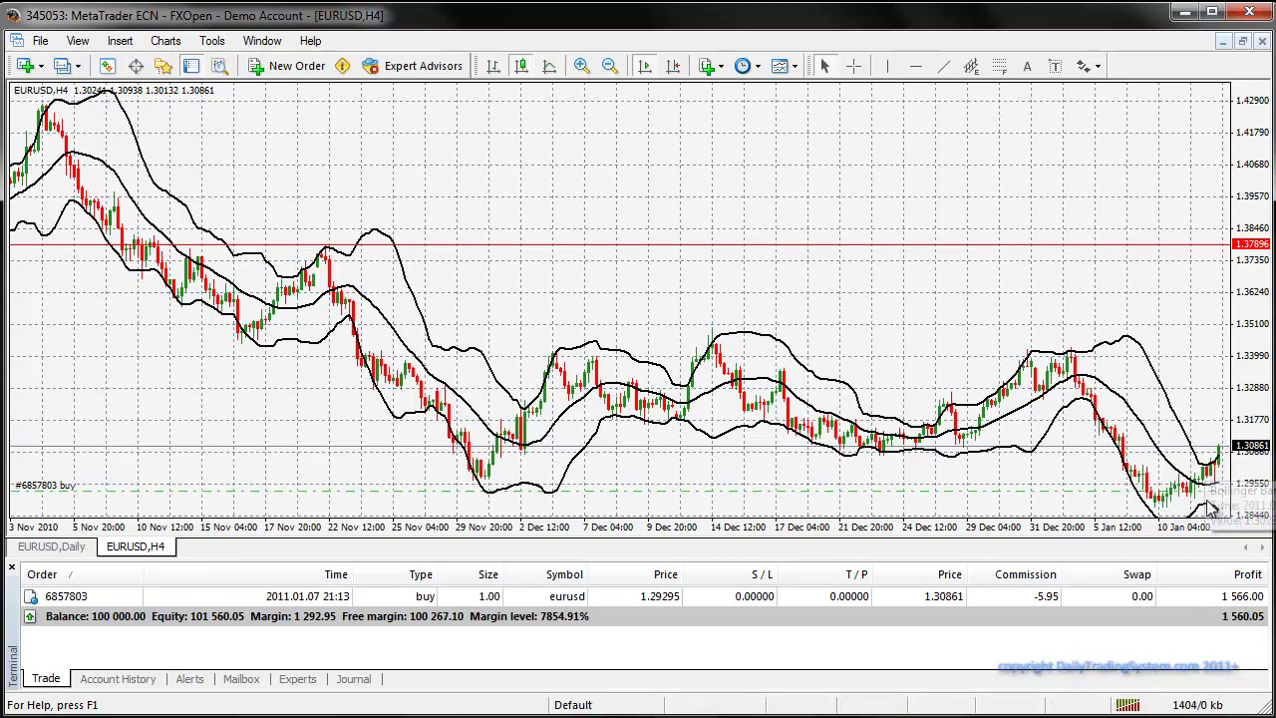
{"action": "mouse_move", "coordinate": [1209, 512]}
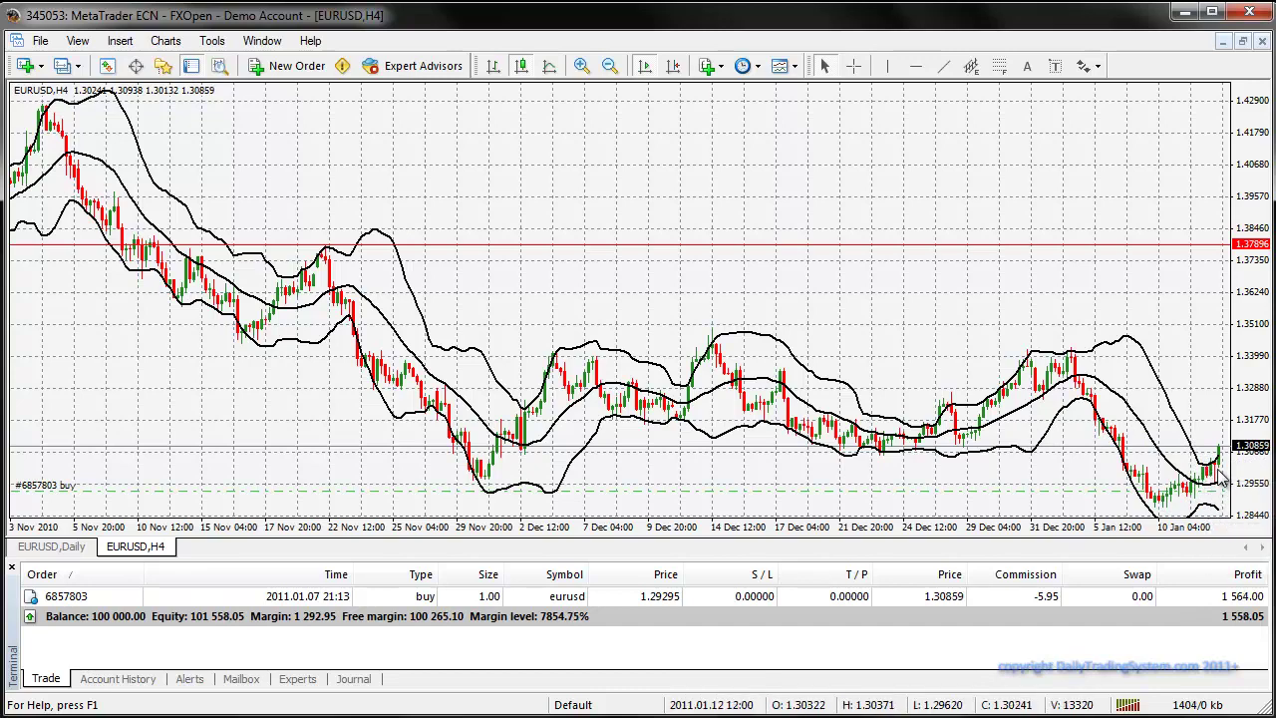
{"action": "mouse_move", "coordinate": [1222, 460]}
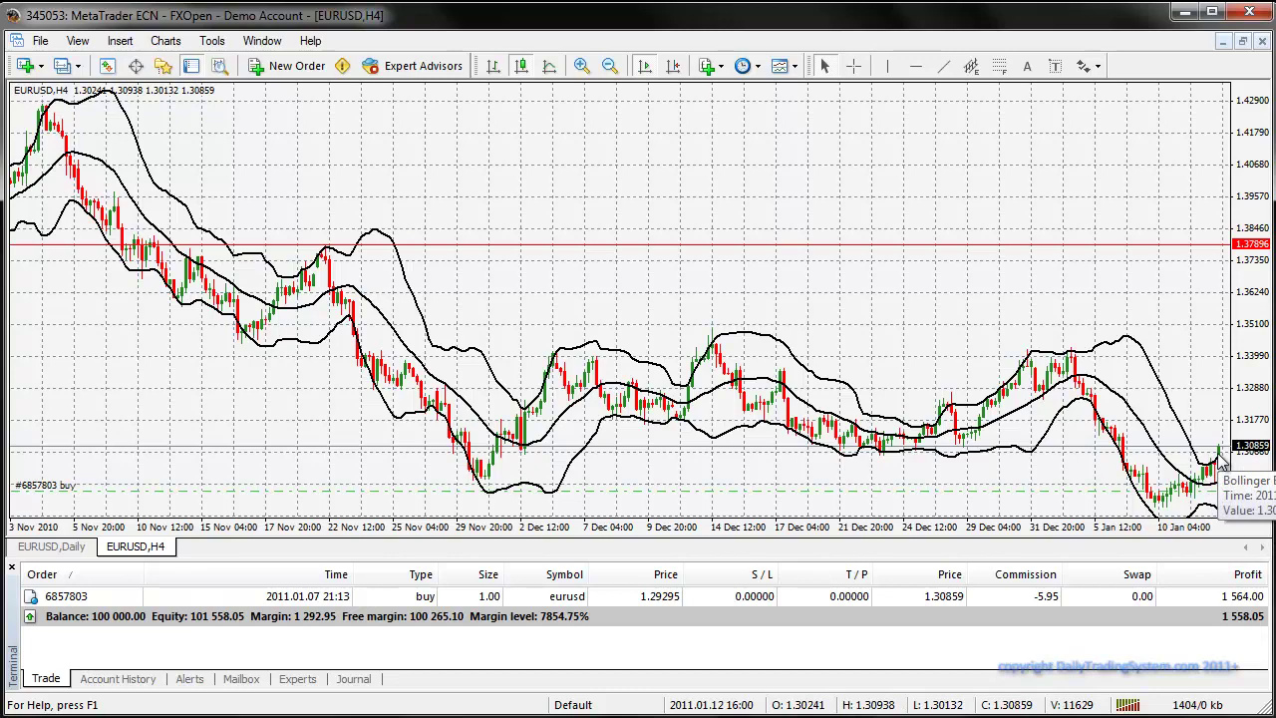
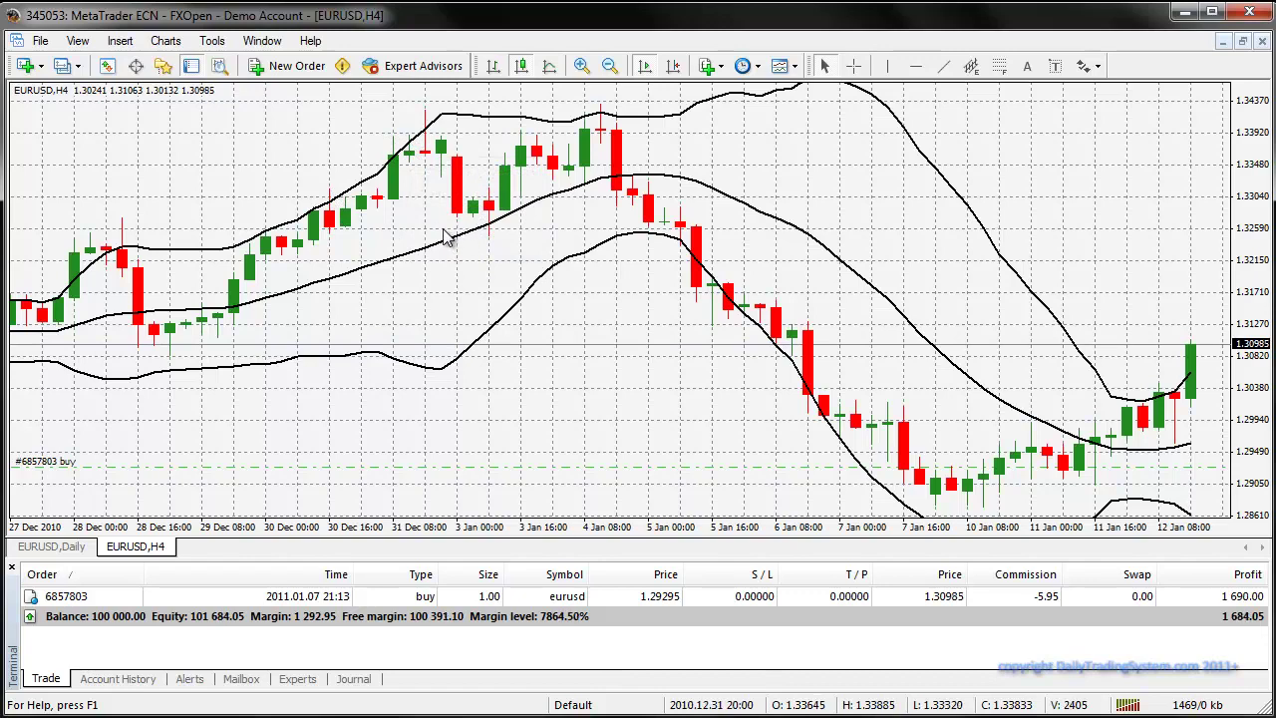
With auto scroll off, examine individual candles against the Bollinger Bands at close range from January 2011 back to November 2010
{"action": "mouse_move", "coordinate": [508, 212]}
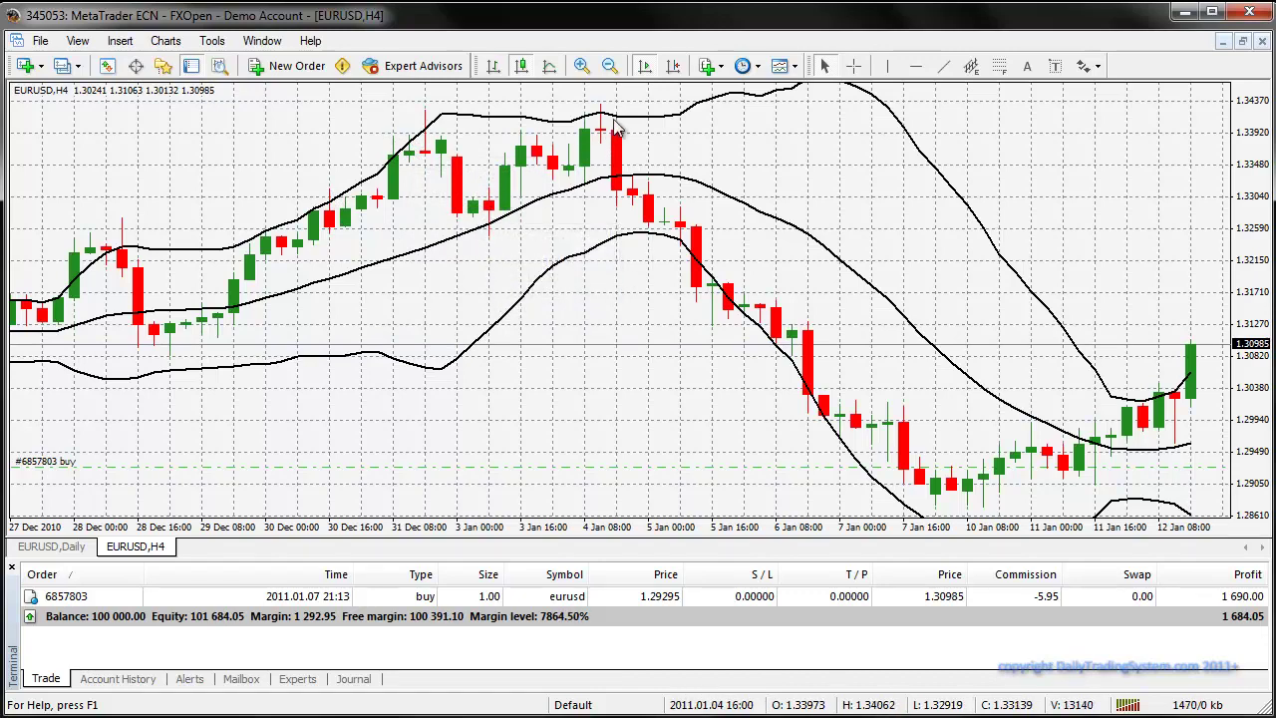
{"action": "mouse_move", "coordinate": [616, 178]}
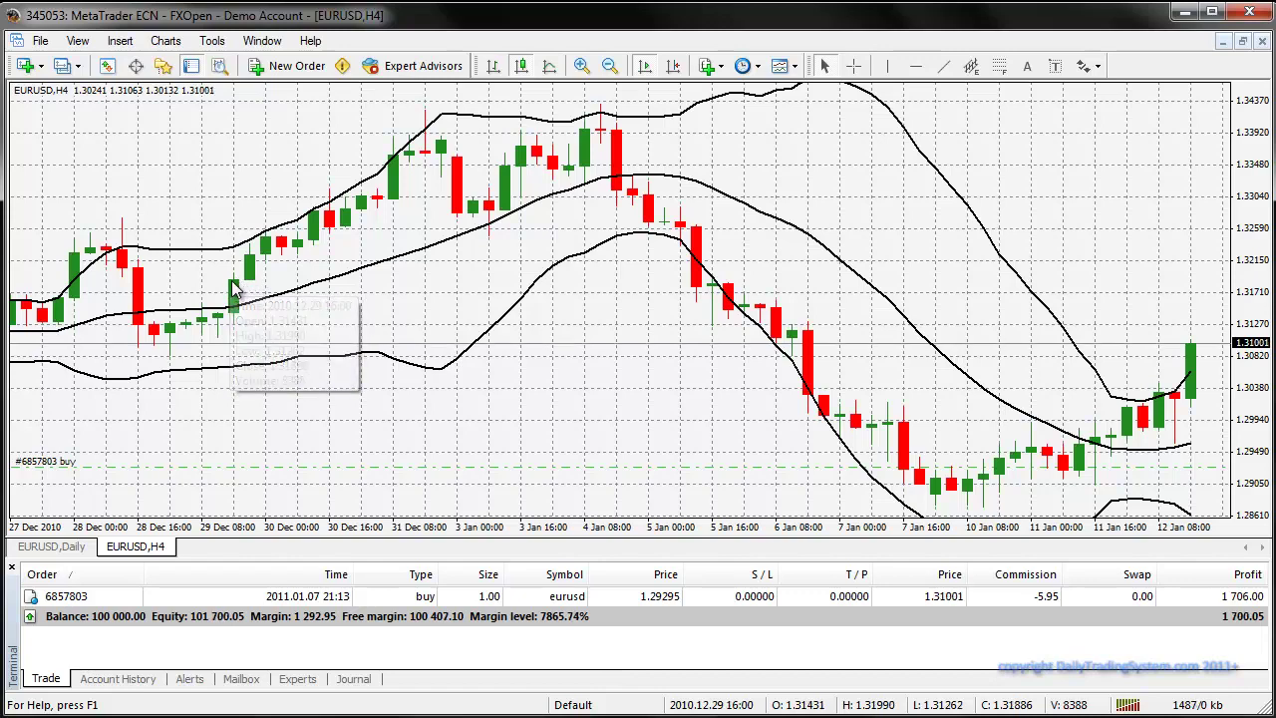
{"action": "mouse_move", "coordinate": [253, 306]}
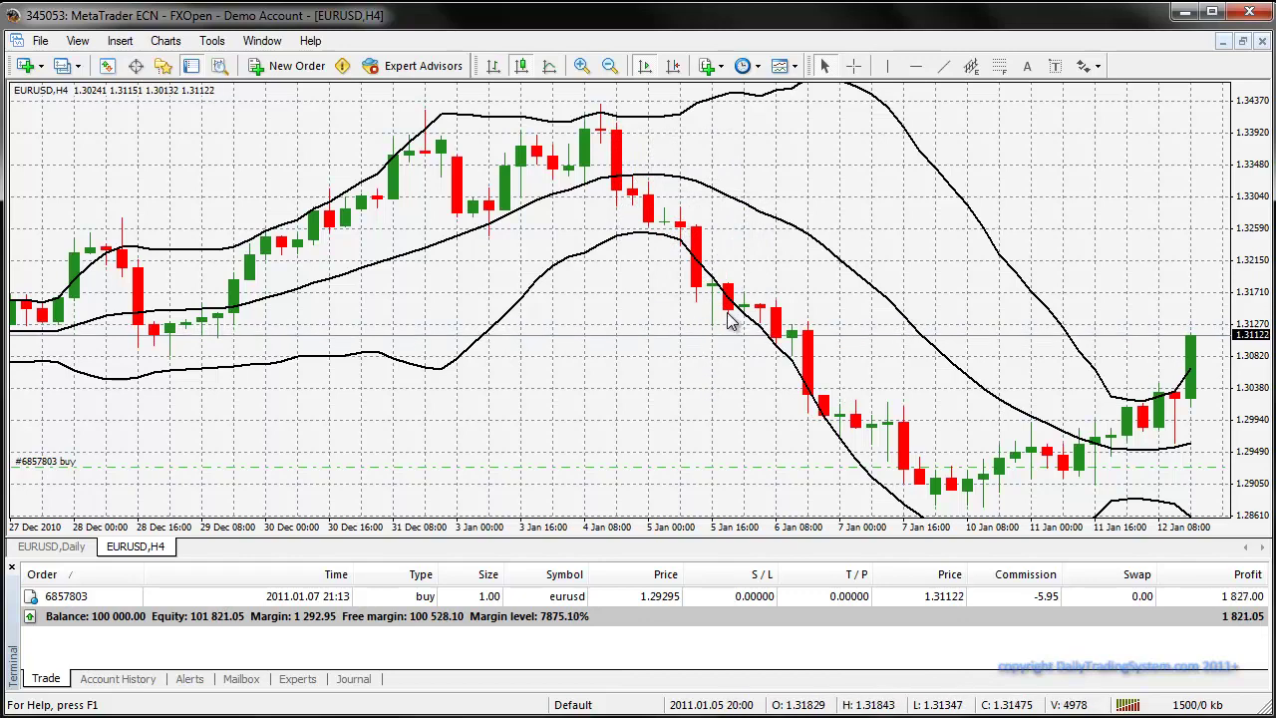
{"action": "mouse_move", "coordinate": [741, 317]}
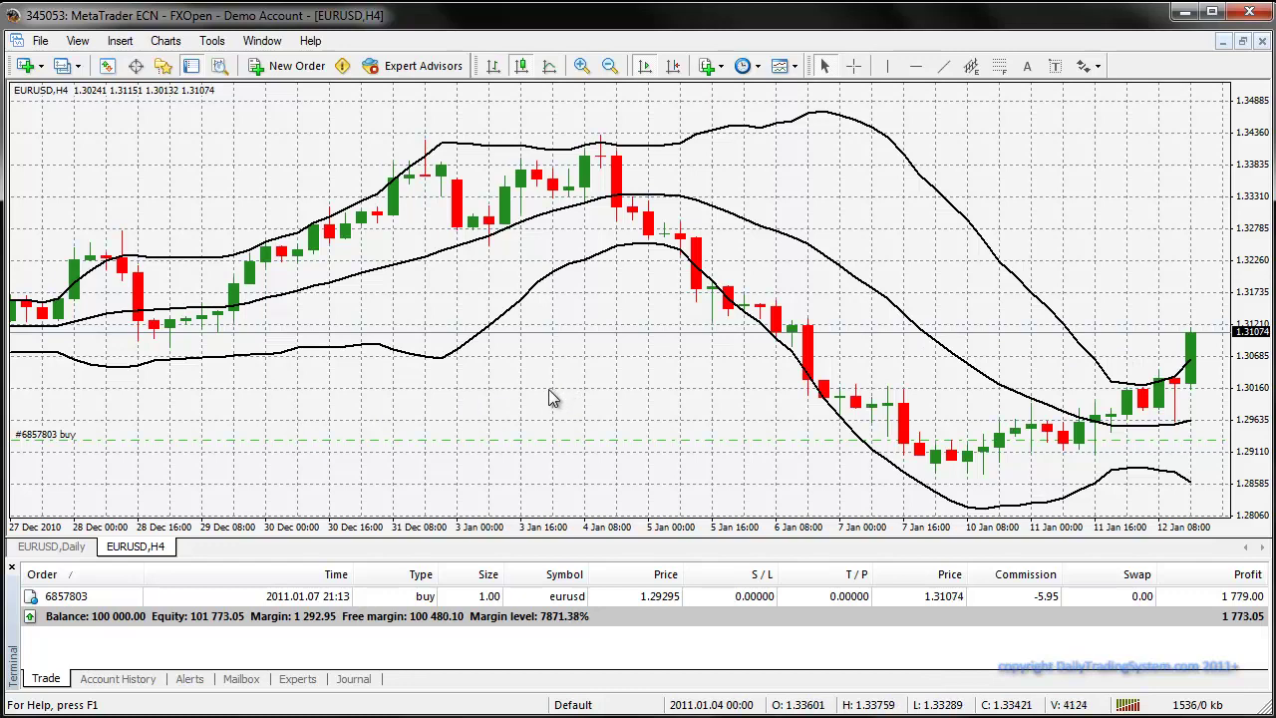
{"action": "left_click_drag", "start_coordinate": [366, 397], "coordinate": [428, 382]}
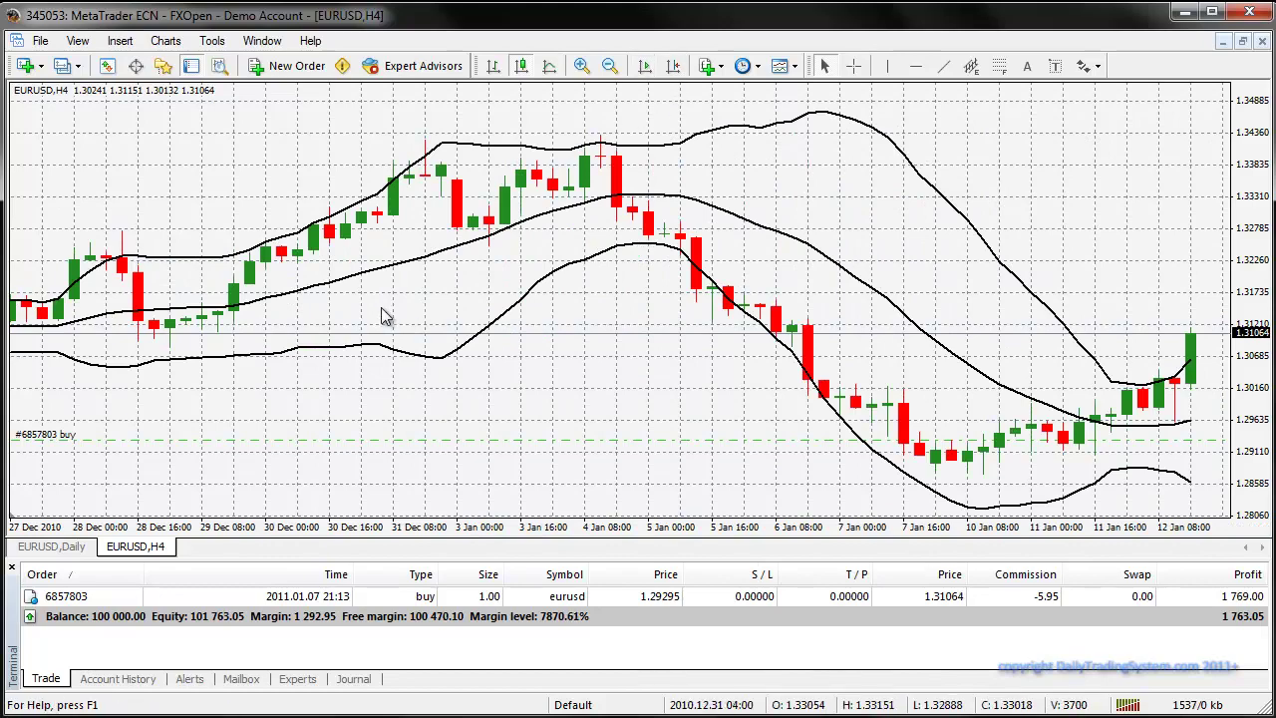
{"action": "scroll", "coordinate": [655, 379], "scroll_direction": "down", "scroll_amount": 15}
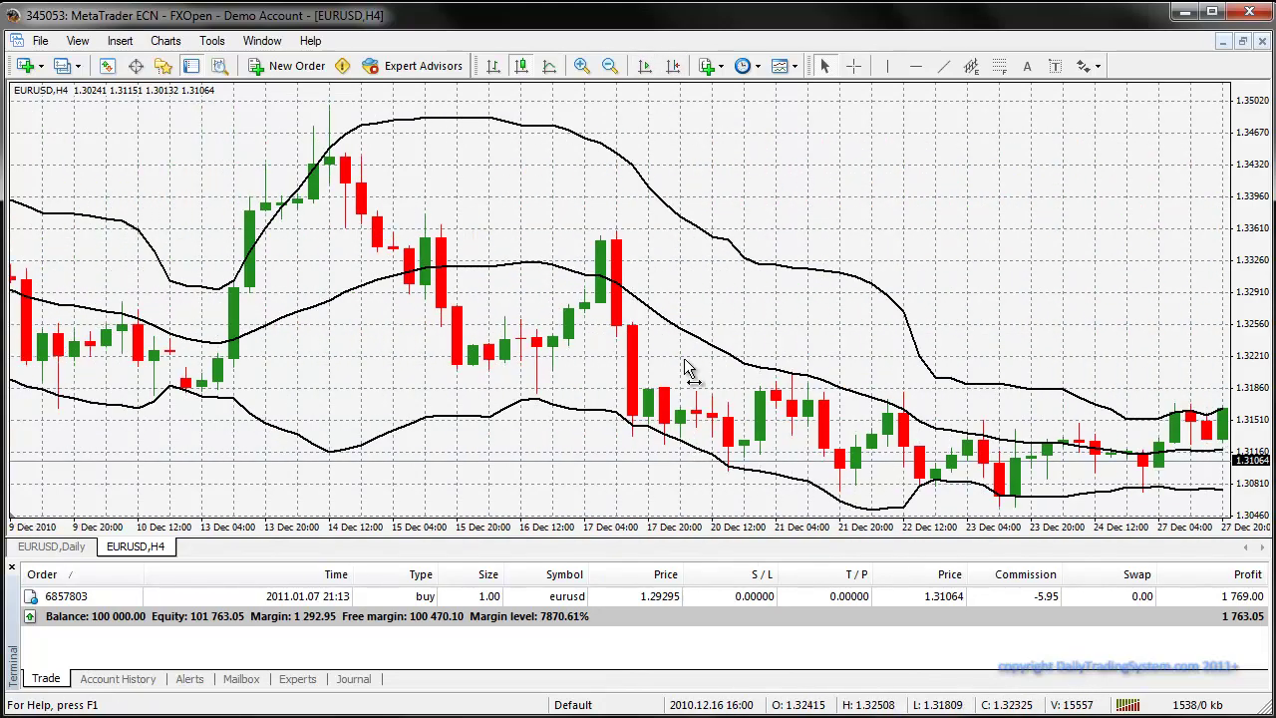
{"action": "scroll", "coordinate": [513, 364], "scroll_direction": "down", "scroll_amount": 10}
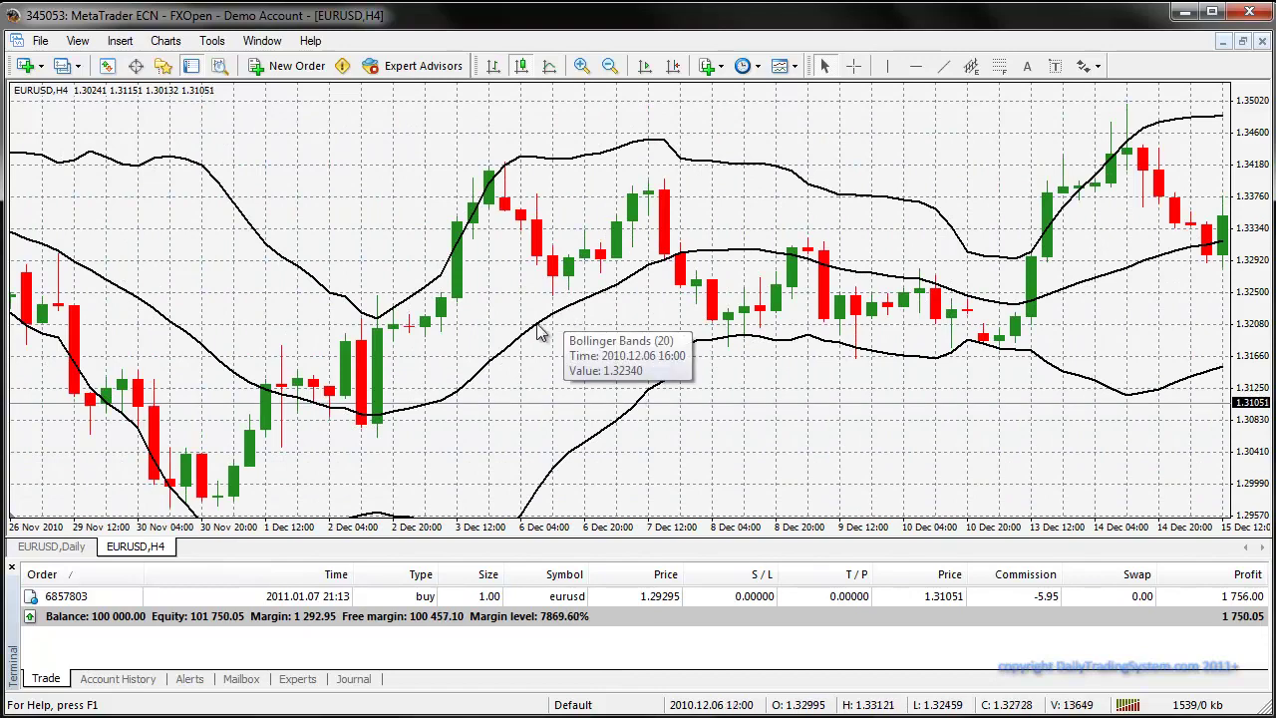
{"action": "scroll", "coordinate": [542, 344], "scroll_direction": "down", "scroll_amount": 10}
{"action": "scroll", "coordinate": [631, 322], "scroll_direction": "down", "scroll_amount": 10}
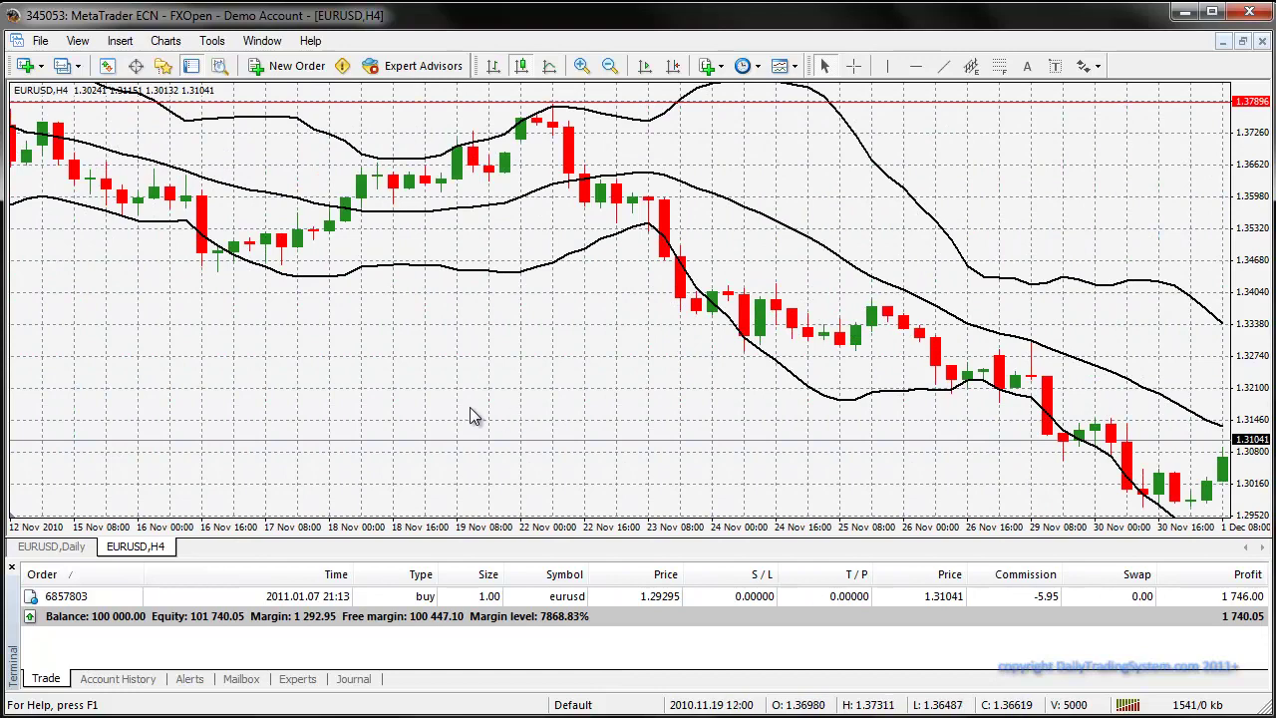
{"action": "scroll", "coordinate": [768, 427], "scroll_direction": "up", "scroll_amount": 8}
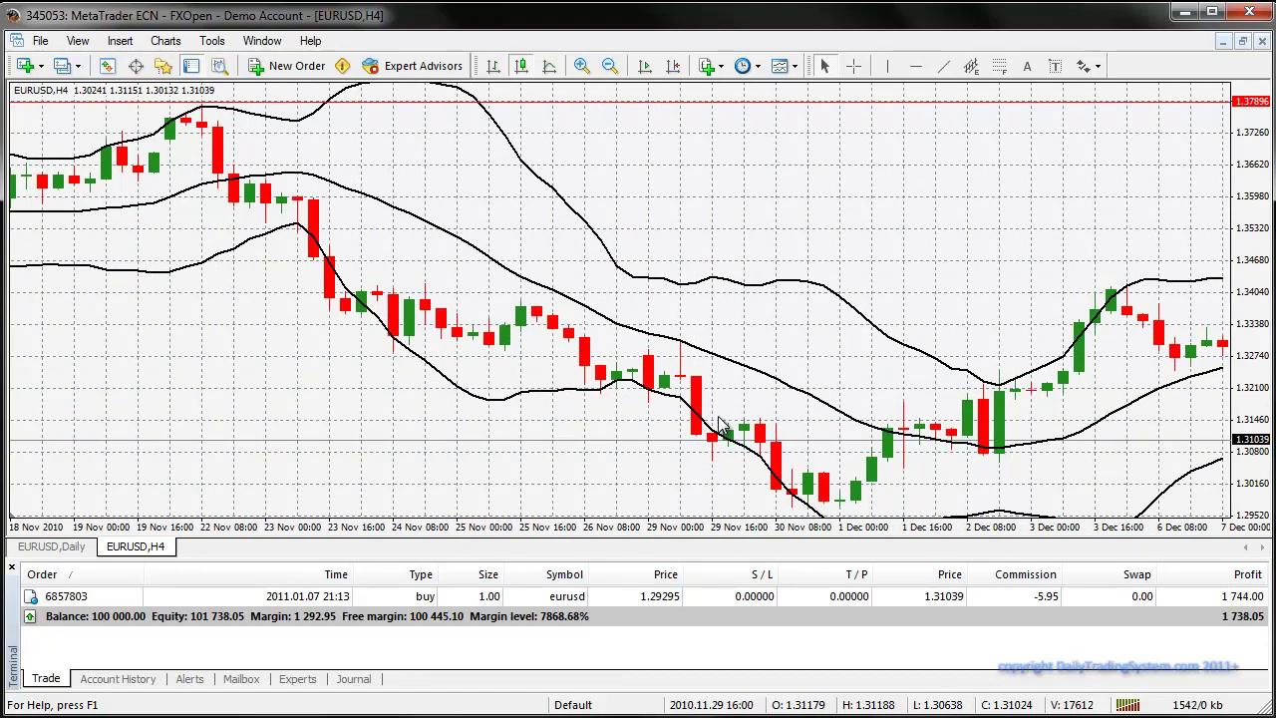
Examine how candles behave around the Bollinger Bands from mid-December 2010 back to late September 2010
{"action": "scroll", "coordinate": [554, 439], "scroll_direction": "up", "scroll_amount": 9}
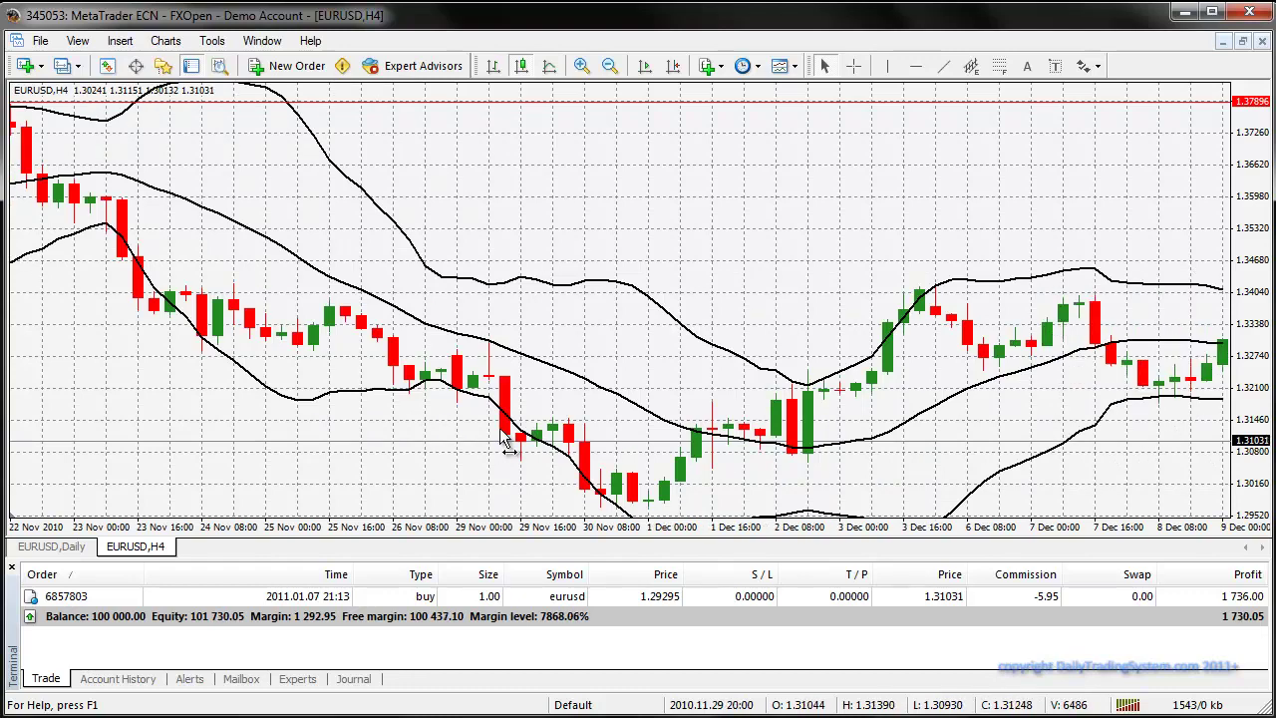
{"action": "scroll", "coordinate": [1105, 384], "scroll_direction": "up", "scroll_amount": 6}
{"action": "mouse_move", "coordinate": [848, 344]}
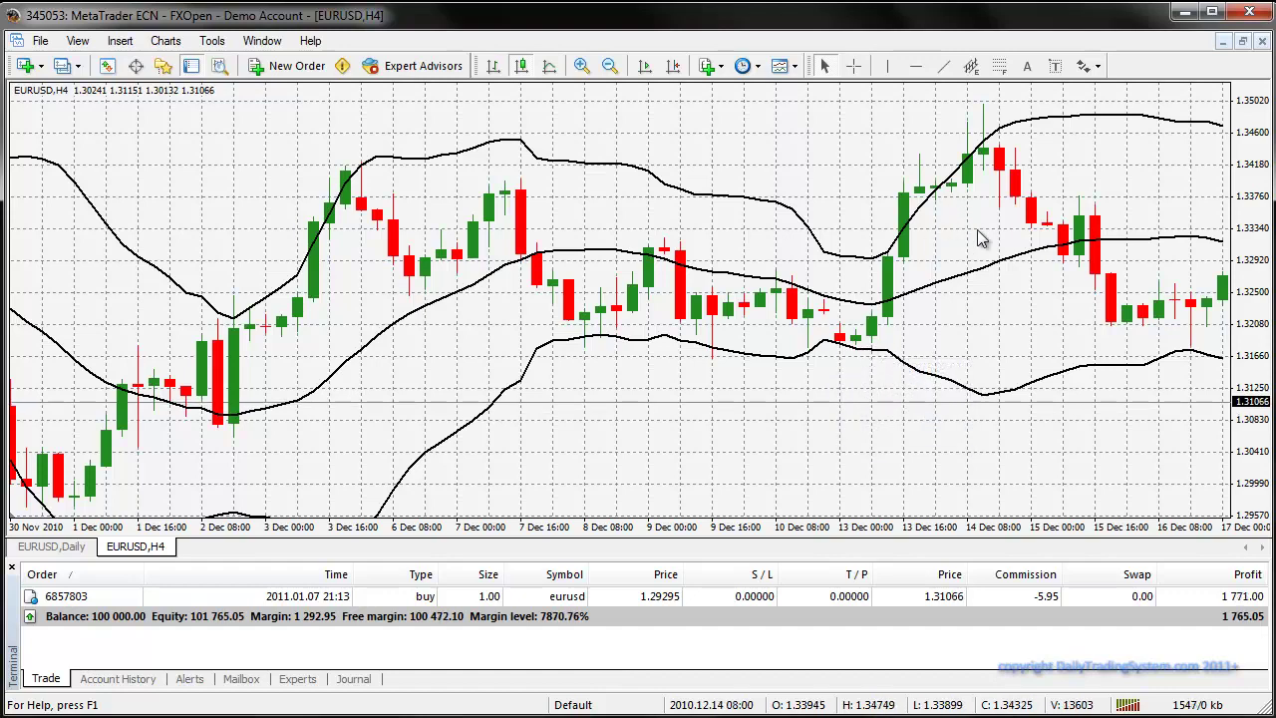
{"action": "scroll", "coordinate": [649, 228], "scroll_direction": "up", "scroll_amount": 10}
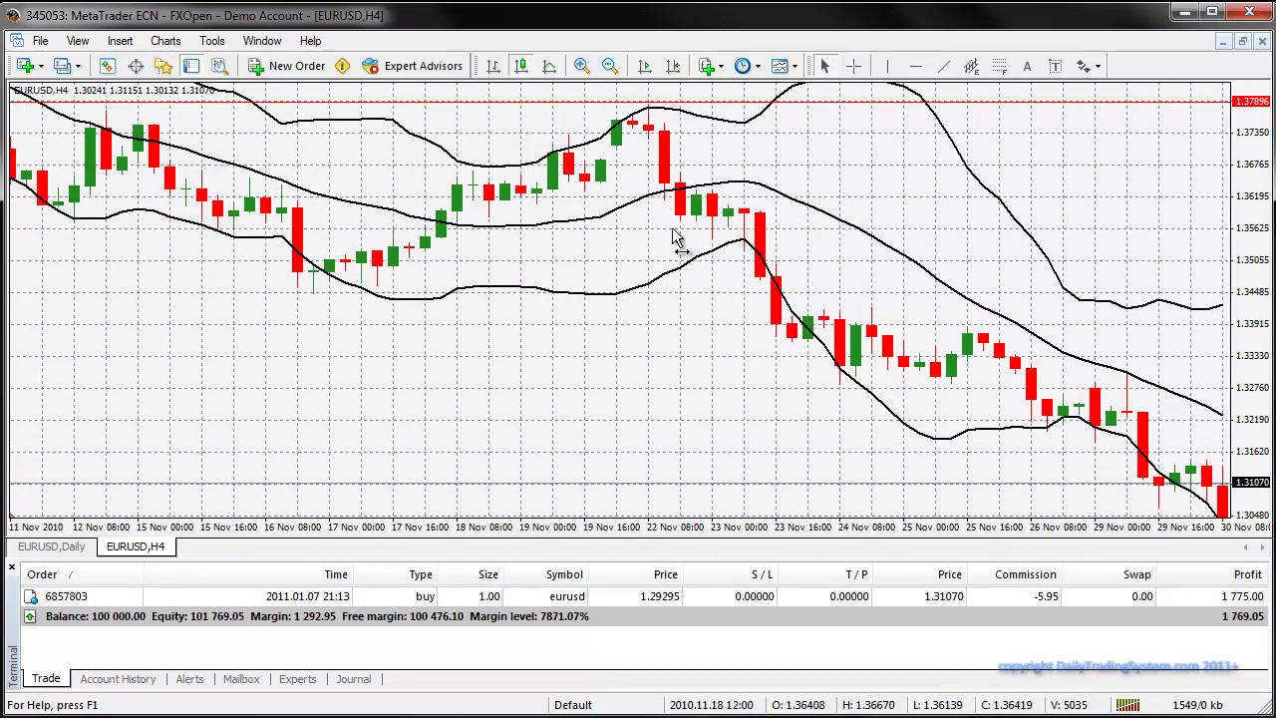
{"action": "left_click_drag", "start_coordinate": [535, 240], "coordinate": [988, 239]}
{"action": "scroll", "coordinate": [419, 233], "scroll_direction": "up", "scroll_amount": 10}
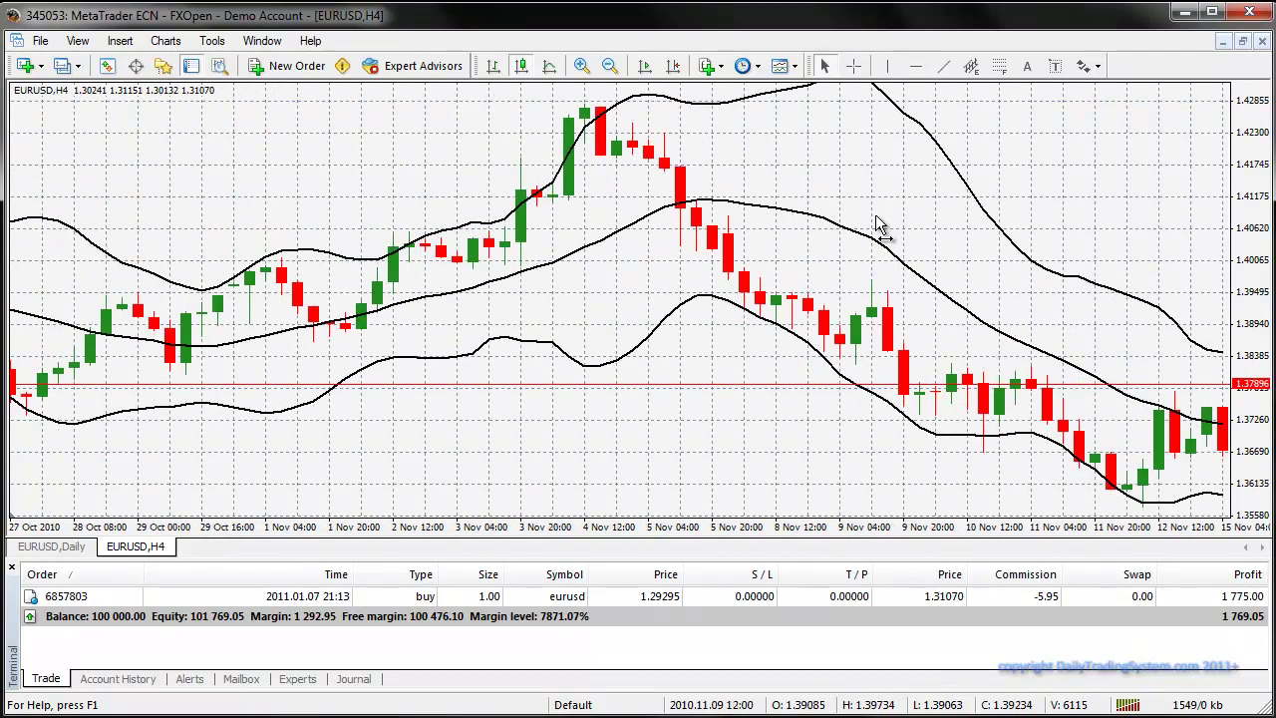
{"action": "left_click_drag", "start_coordinate": [412, 244], "coordinate": [748, 227]}
{"action": "left_click_drag", "start_coordinate": [454, 257], "coordinate": [737, 235]}
{"action": "left_click_drag", "start_coordinate": [150, 253], "coordinate": [678, 234]}
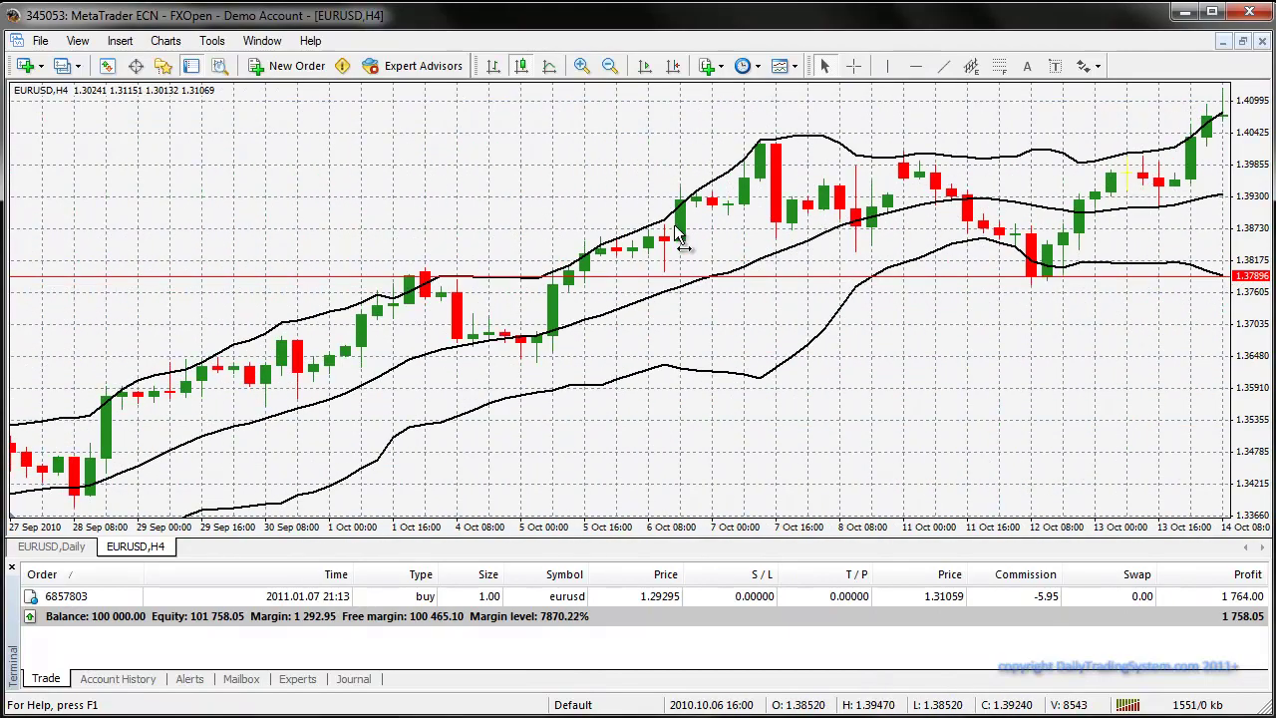
Examine candles at the Bollinger Bands from early October back to 19 July 2010, and review the August 2010 moves again
{"action": "left_click_drag", "start_coordinate": [220, 244], "coordinate": [595, 206]}
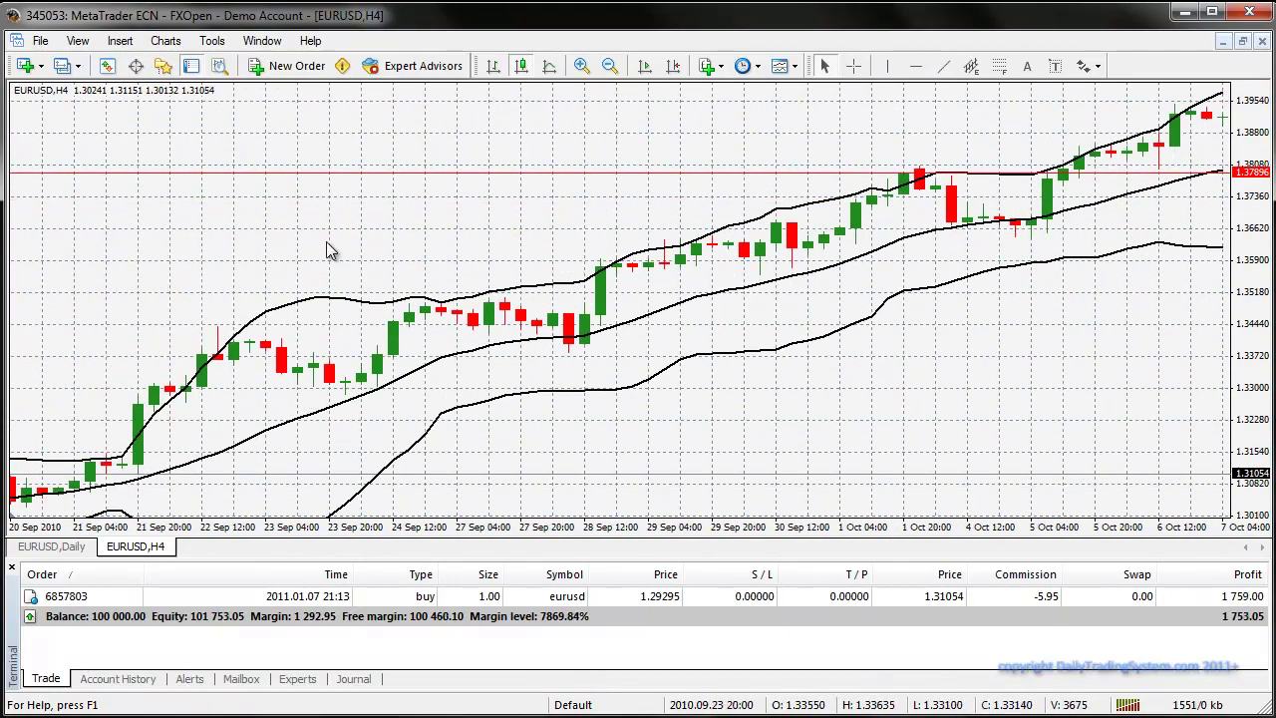
{"action": "left_click_drag", "start_coordinate": [332, 250], "coordinate": [674, 233]}
{"action": "left_click_drag", "start_coordinate": [517, 242], "coordinate": [781, 189]}
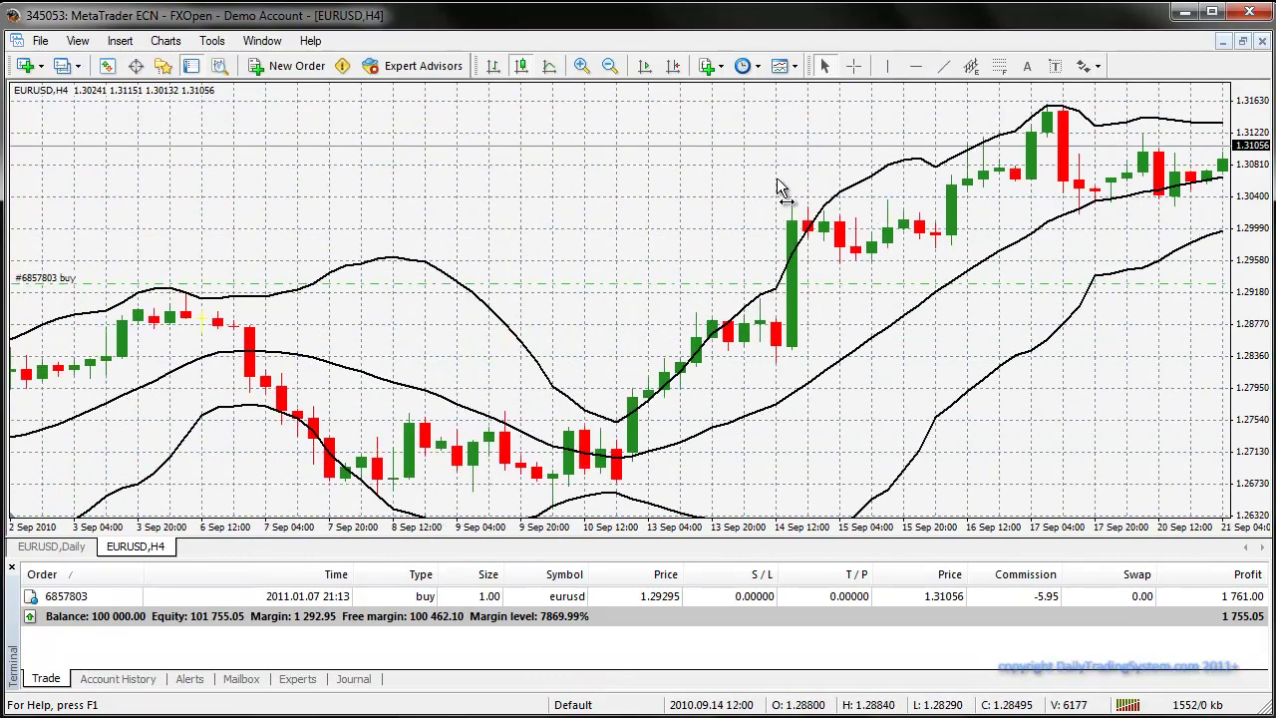
{"action": "left_click_drag", "start_coordinate": [442, 199], "coordinate": [698, 176]}
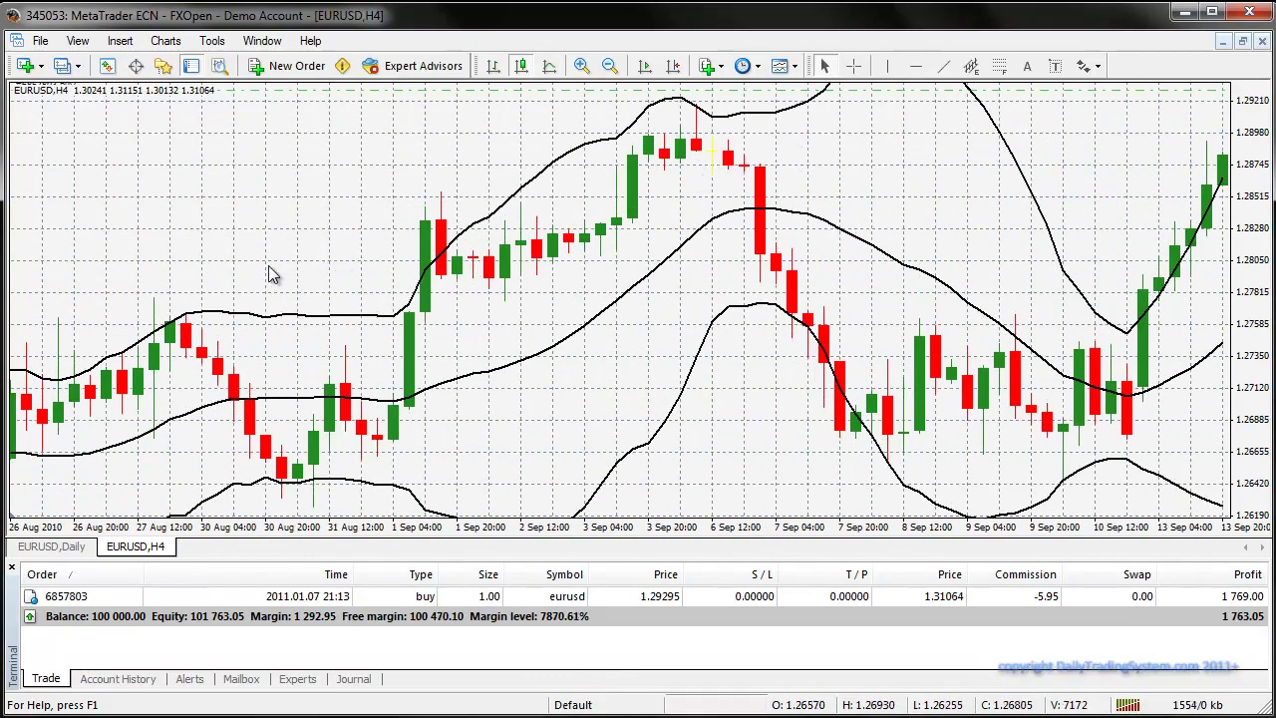
{"action": "left_click_drag", "start_coordinate": [299, 271], "coordinate": [484, 229]}
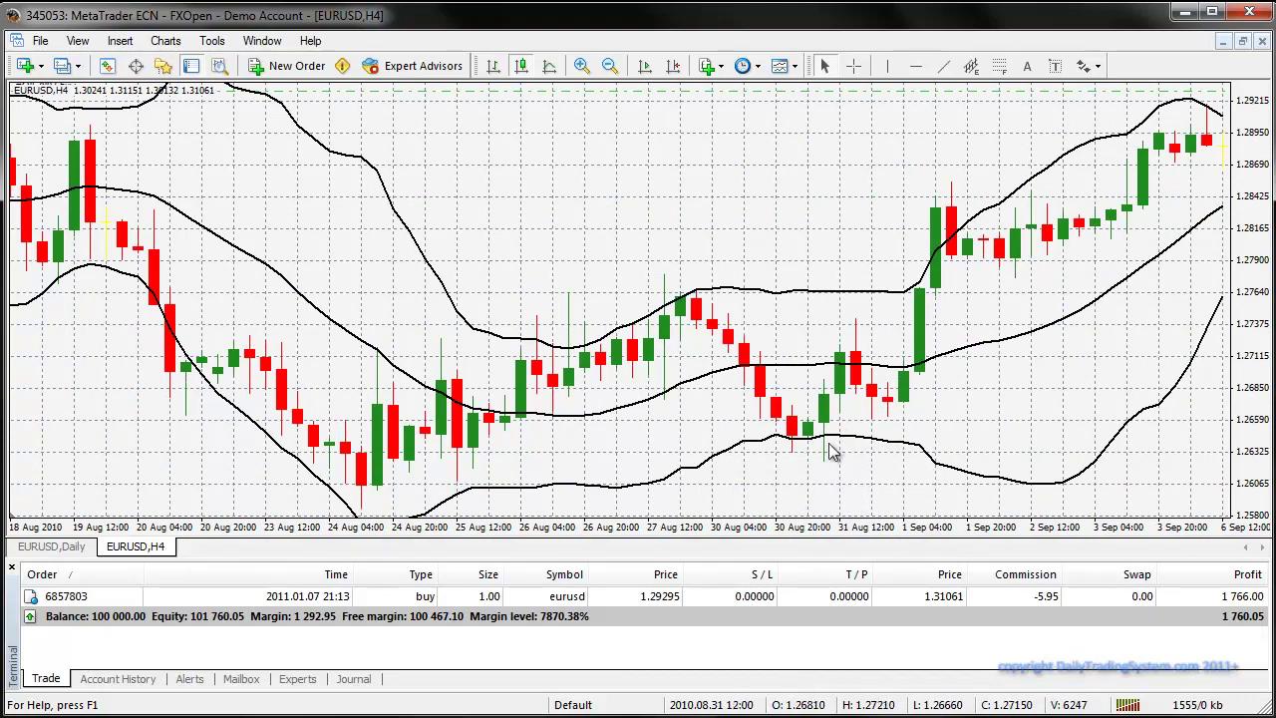
{"action": "left_click_drag", "start_coordinate": [332, 419], "coordinate": [800, 356]}
{"action": "left_click_drag", "start_coordinate": [387, 383], "coordinate": [891, 322]}
{"action": "left_click_drag", "start_coordinate": [479, 361], "coordinate": [592, 351]}
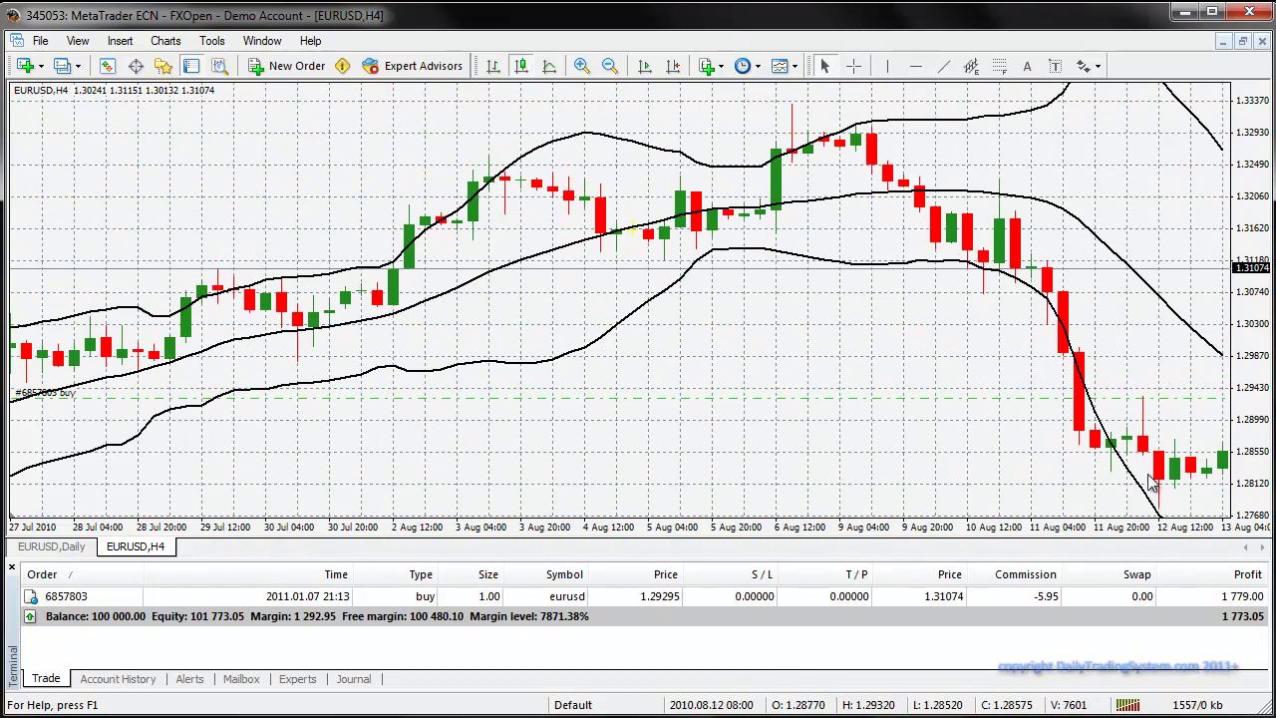
{"action": "left_click_drag", "start_coordinate": [206, 447], "coordinate": [418, 399]}
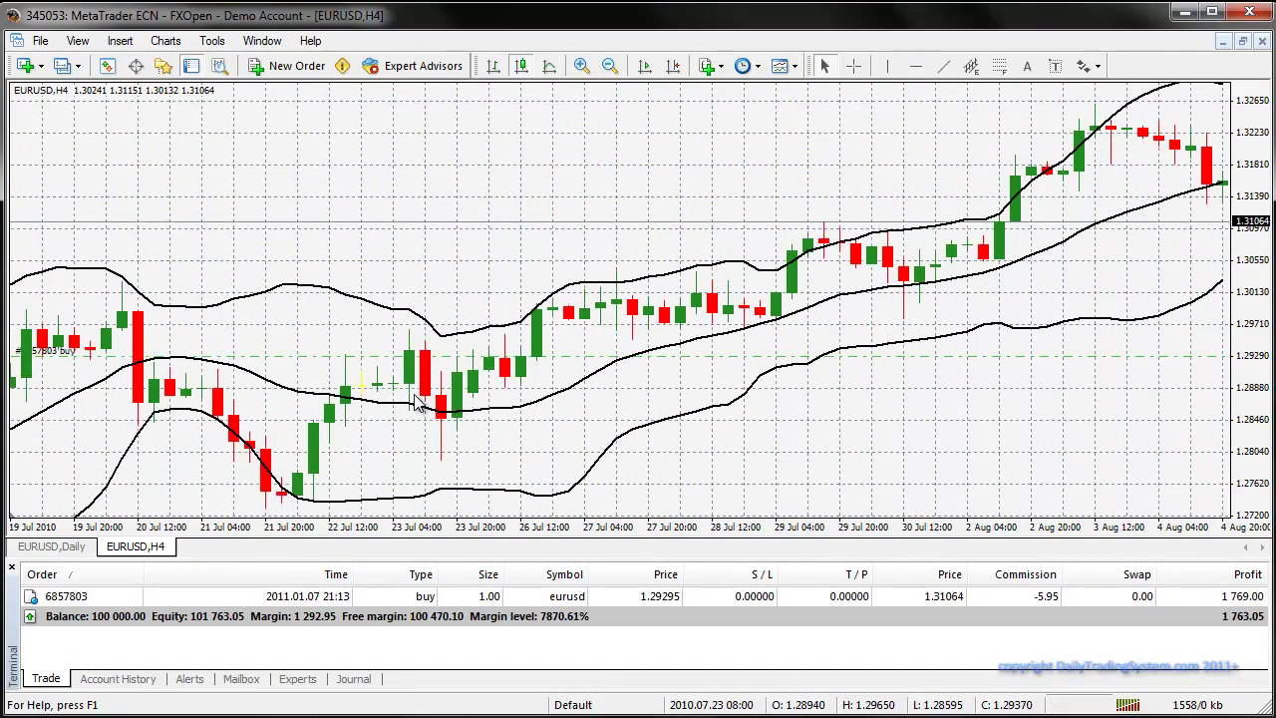
{"action": "left_click_drag", "start_coordinate": [897, 345], "coordinate": [286, 340]}
{"action": "left_click_drag", "start_coordinate": [786, 351], "coordinate": [322, 356]}
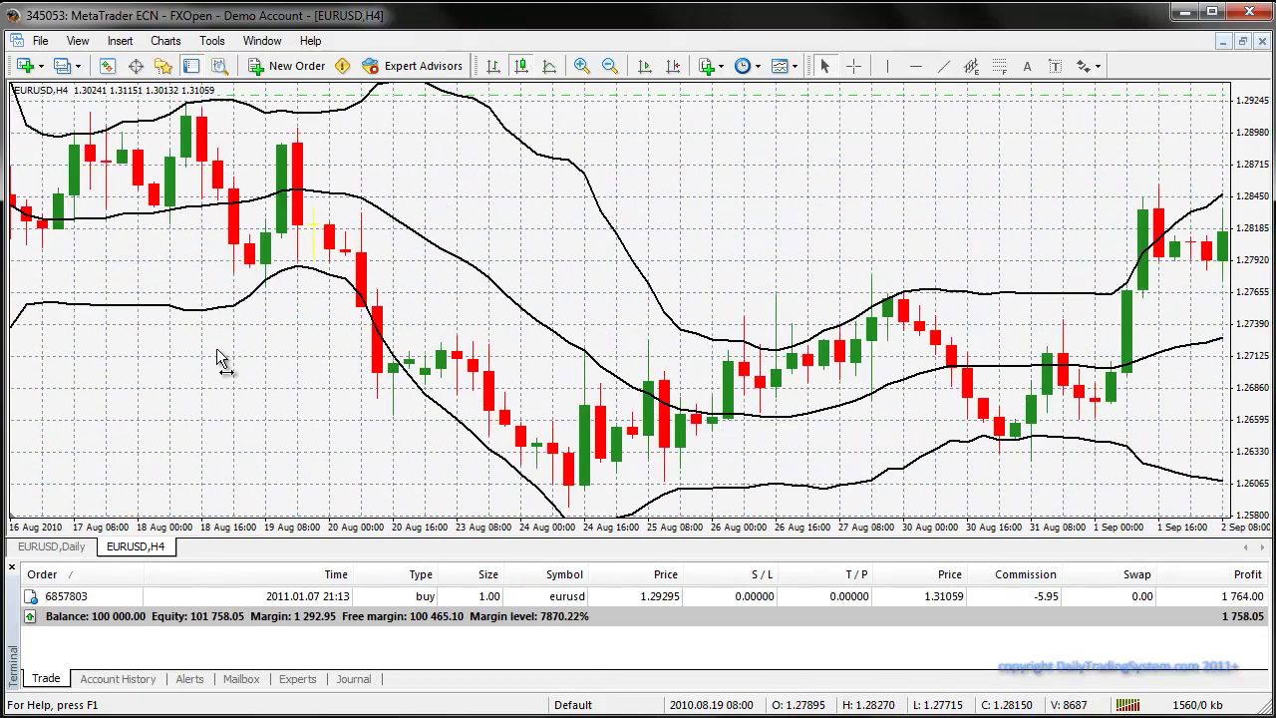
Measure with the crosshair from the 22 September 2010 candle to the middle-band pullbacks on 28 September and 5 October and the 7 October high
{"action": "left_click", "coordinate": [610, 65]}
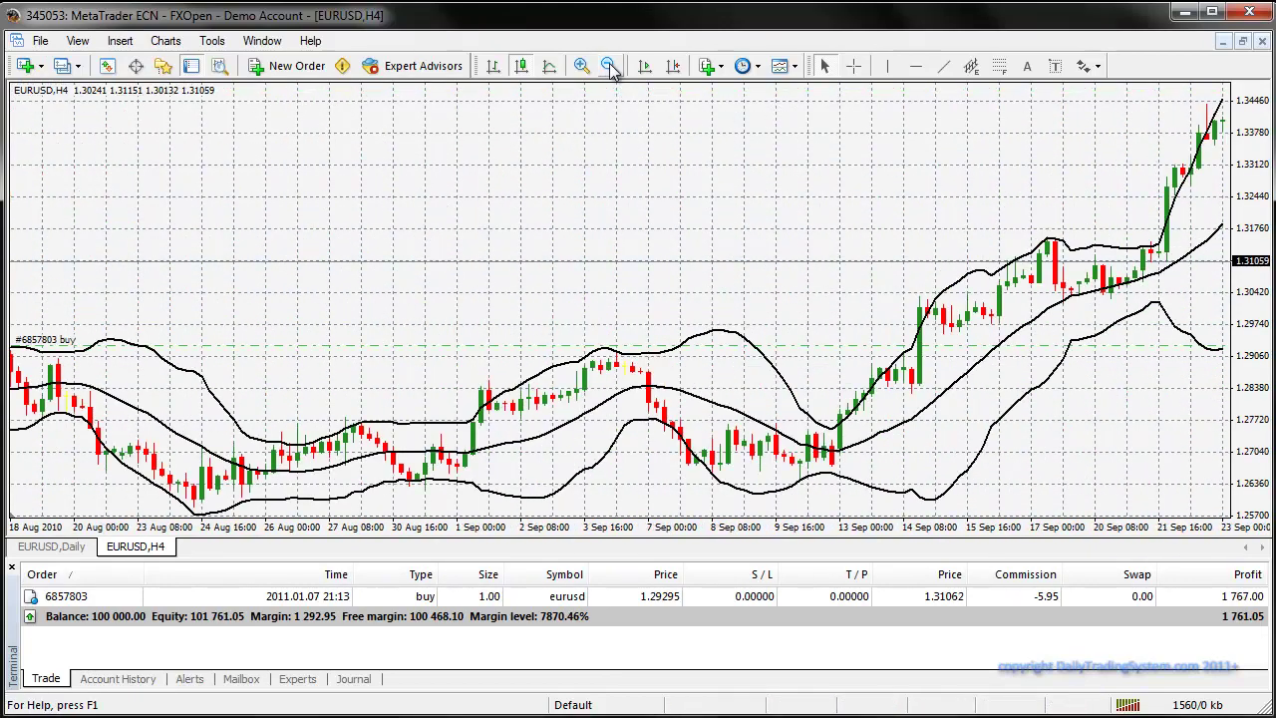
{"action": "left_click_drag", "start_coordinate": [784, 271], "coordinate": [469, 270]}
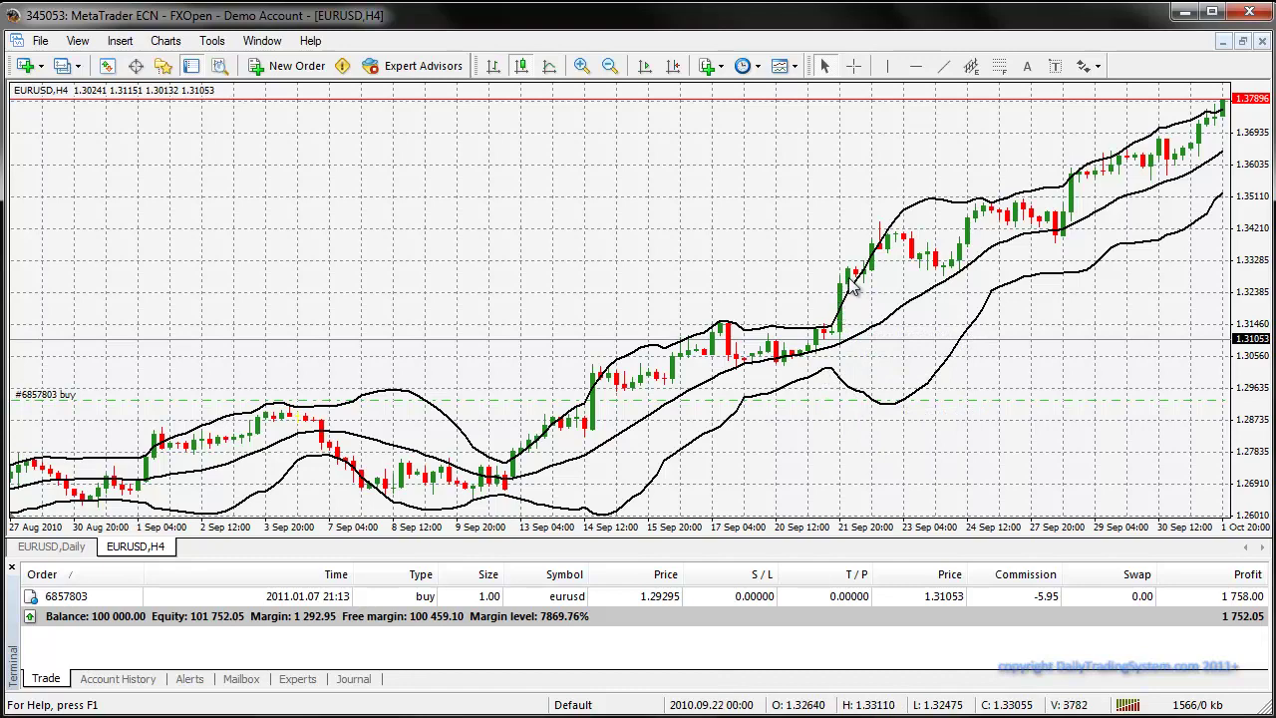
{"action": "scroll", "coordinate": [865, 306], "scroll_direction": "down", "scroll_amount": 5}
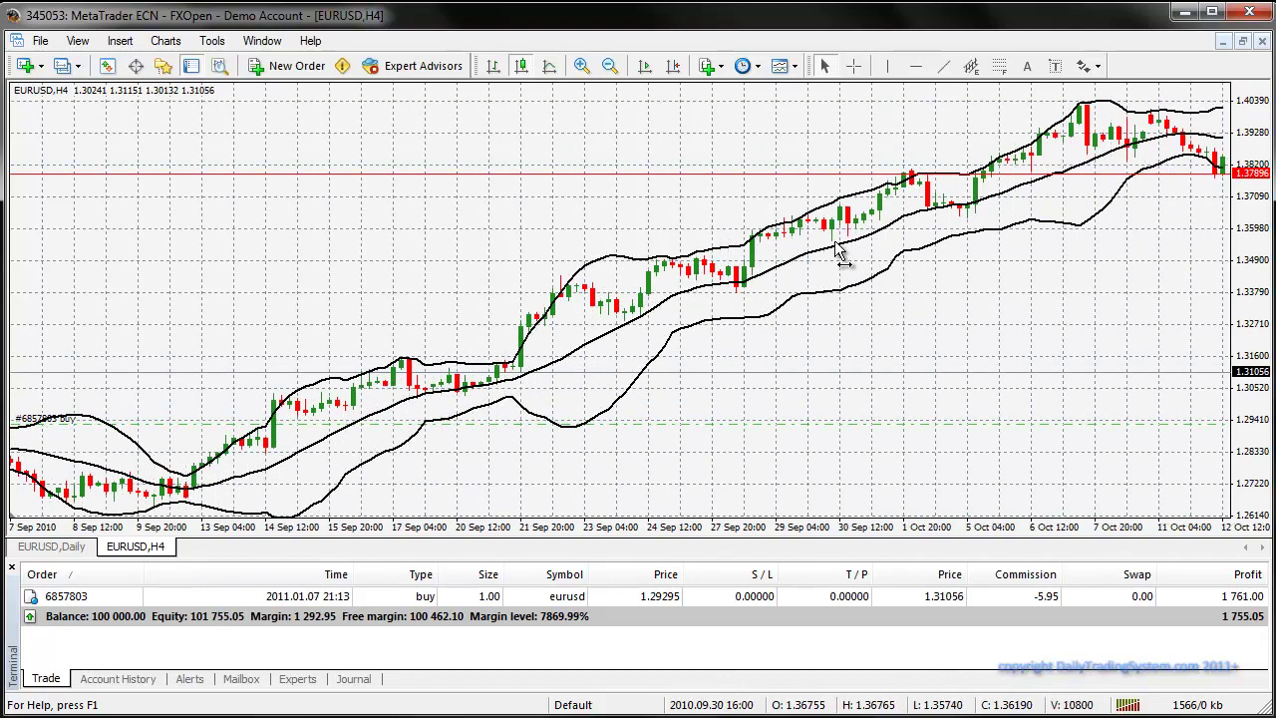
{"action": "left_click", "coordinate": [853, 66]}
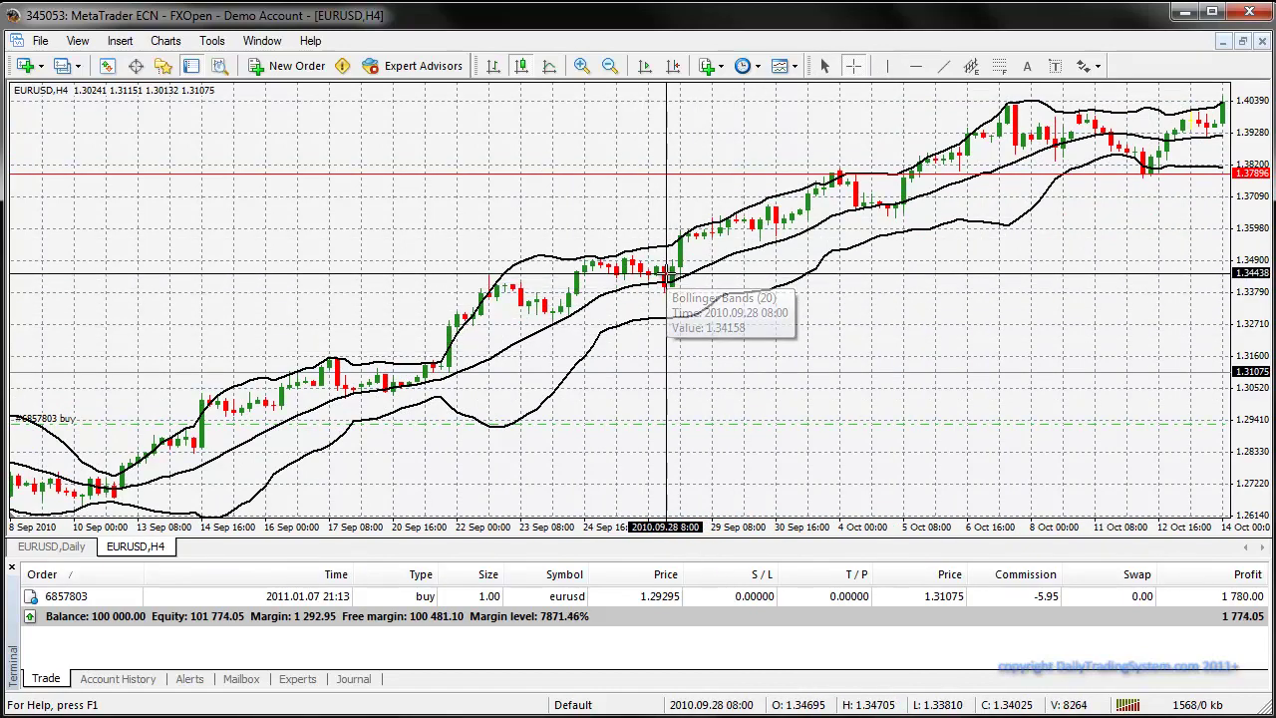
{"action": "mouse_move", "coordinate": [666, 290]}
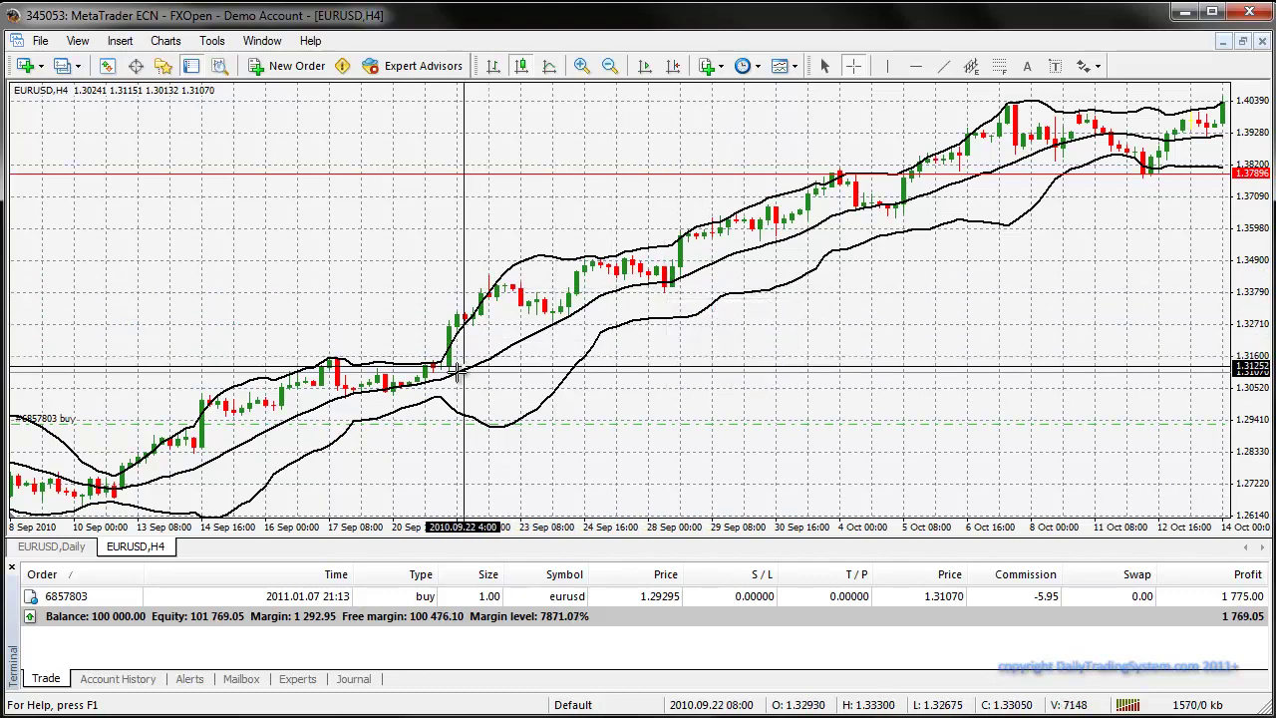
{"action": "left_click_drag", "start_coordinate": [463, 305], "coordinate": [666, 288]}
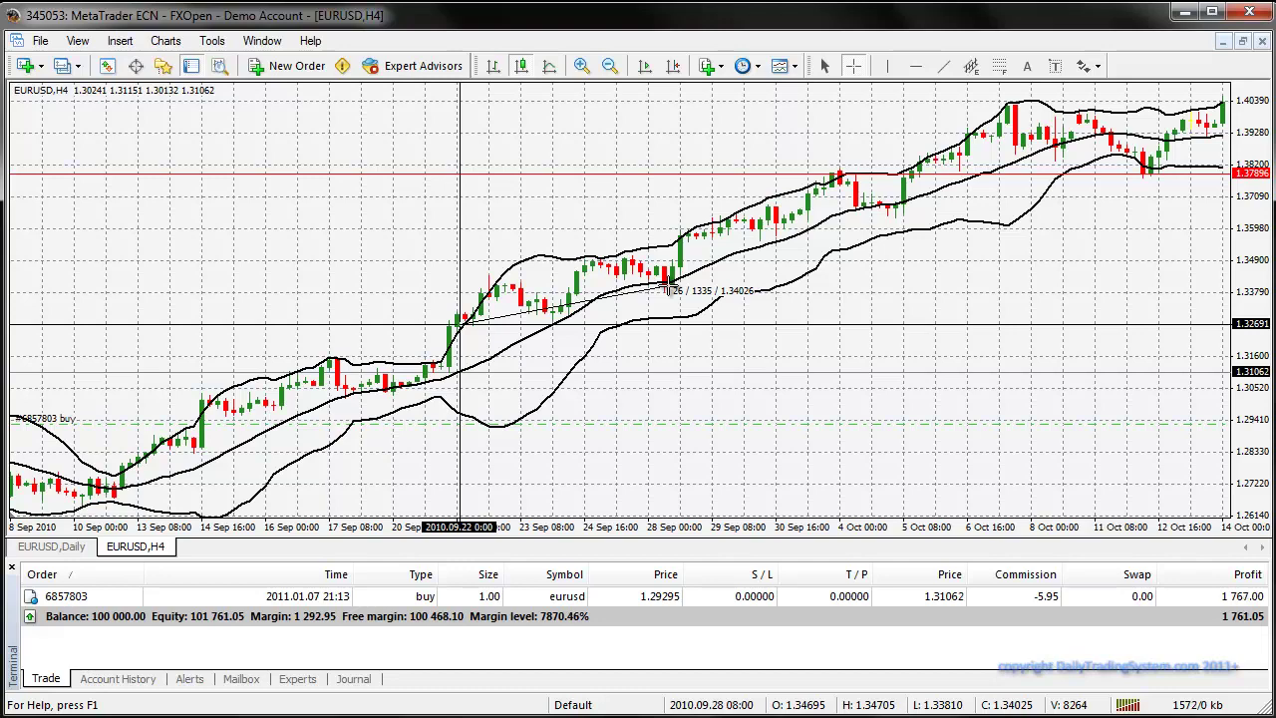
{"action": "left_click_drag", "start_coordinate": [666, 288], "coordinate": [890, 206]}
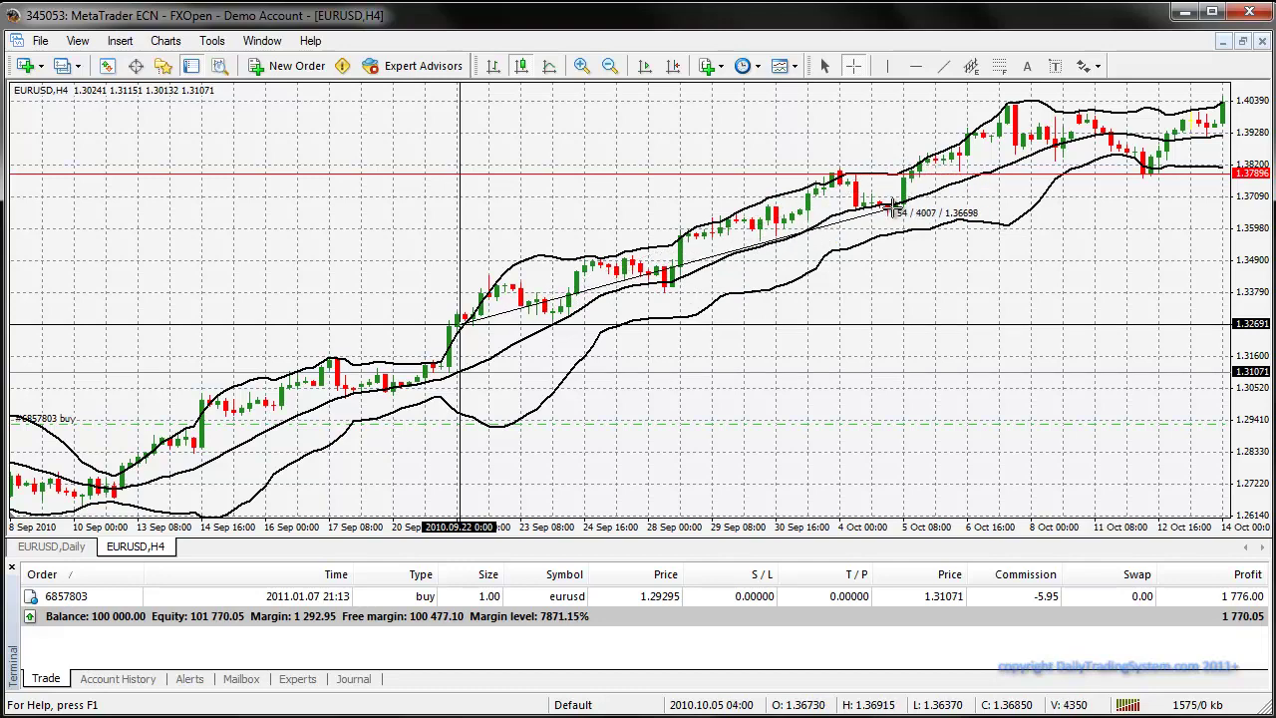
{"action": "left_click_drag", "start_coordinate": [891, 207], "coordinate": [1013, 101]}
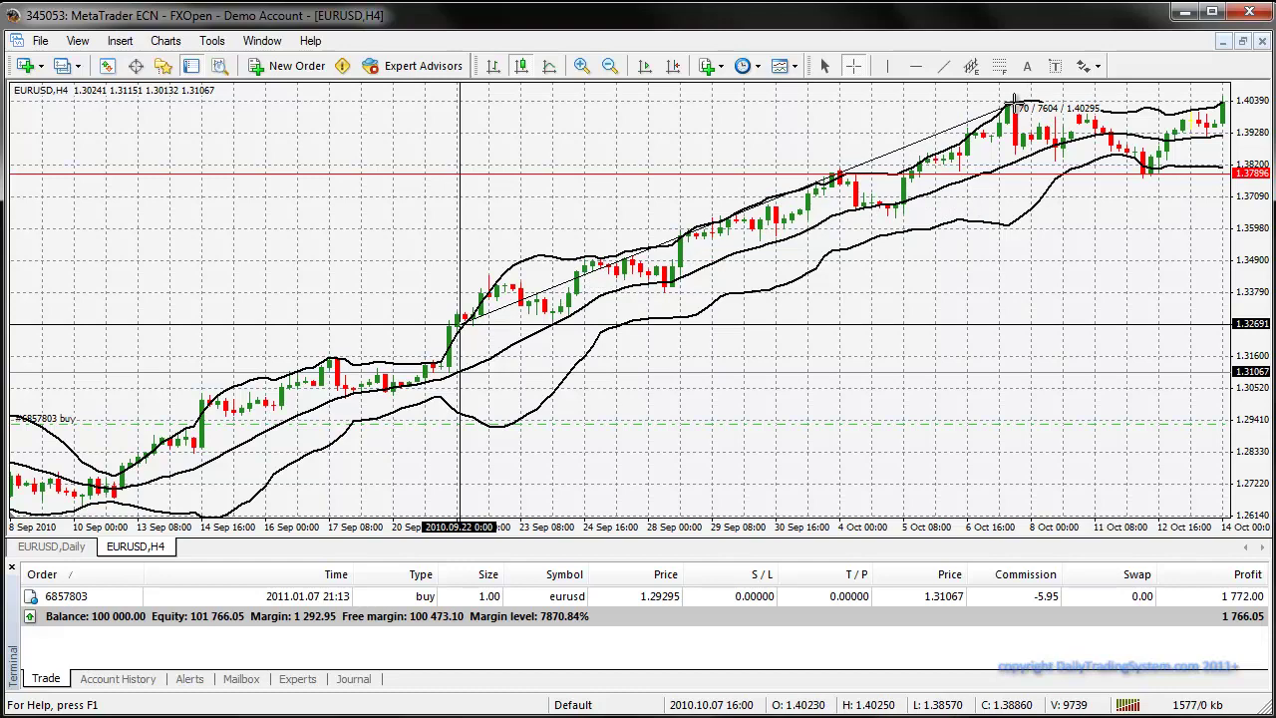
{"action": "left_click_drag", "start_coordinate": [1013, 101], "coordinate": [1014, 101]}
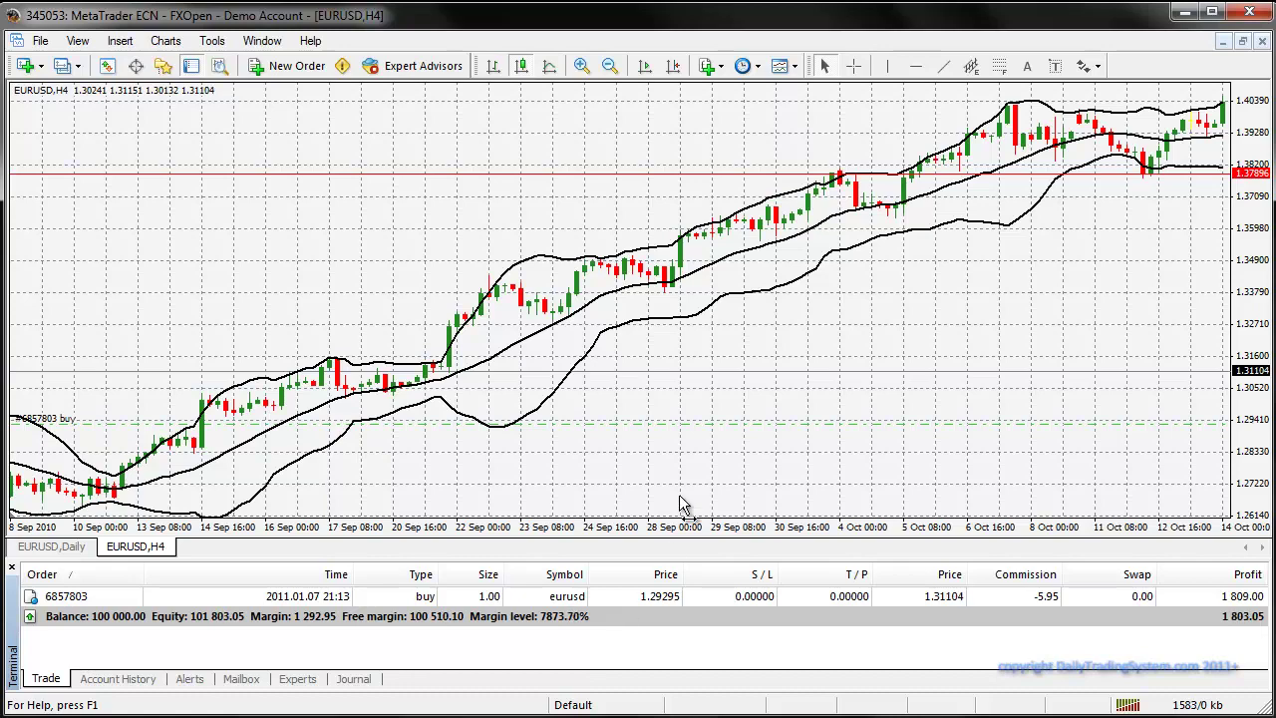
{"action": "scroll", "coordinate": [832, 331], "scroll_direction": "down", "scroll_amount": 3}
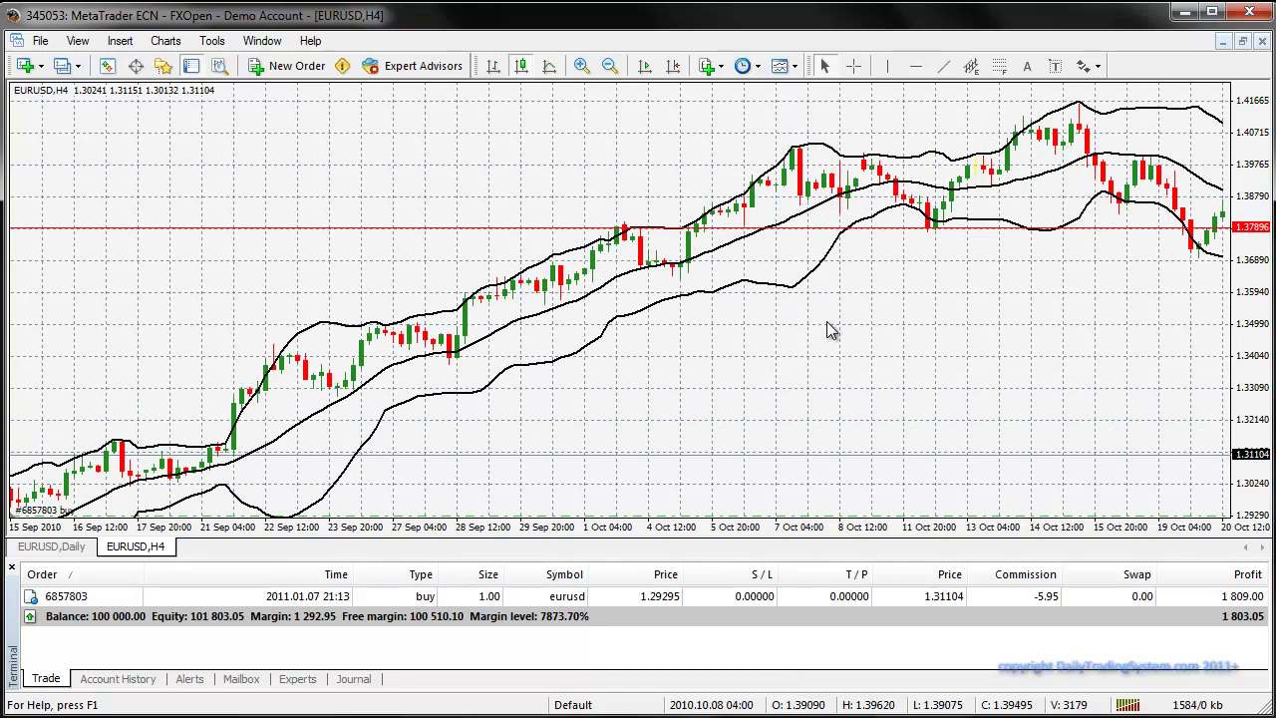